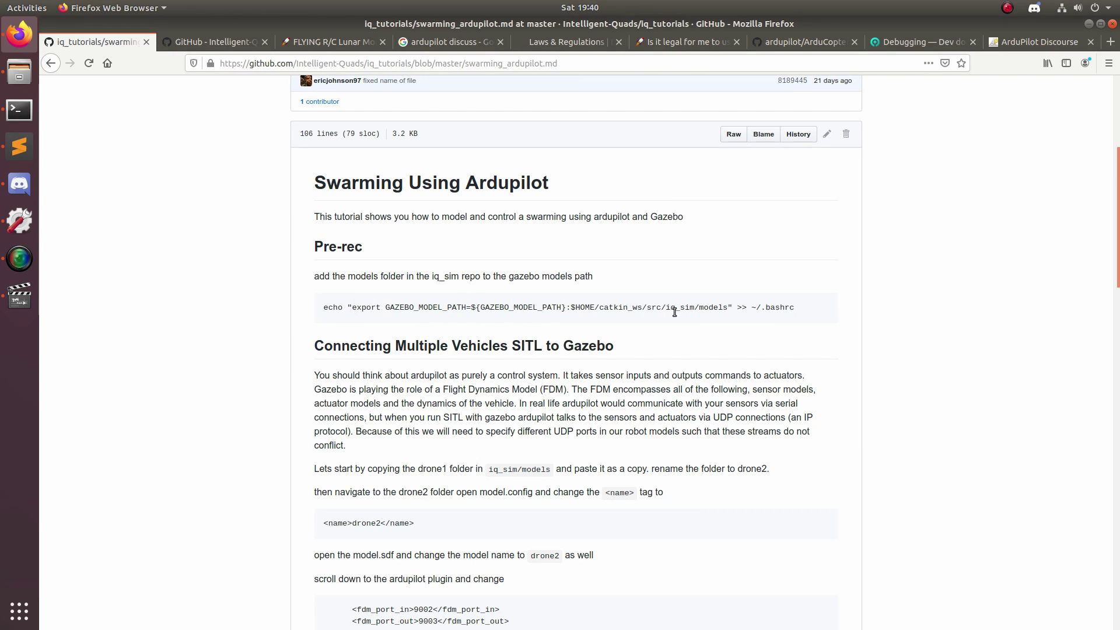
Highlight the iq_sim models path within the export command
{"action": "left_click_drag", "start_coordinate": [670, 307], "coordinate": [702, 311]}
{"action": "double_click", "coordinate": [710, 306]}
{"action": "double_click", "coordinate": [679, 307]}
{"action": "left_click_drag", "start_coordinate": [323, 307], "coordinate": [882, 322]}
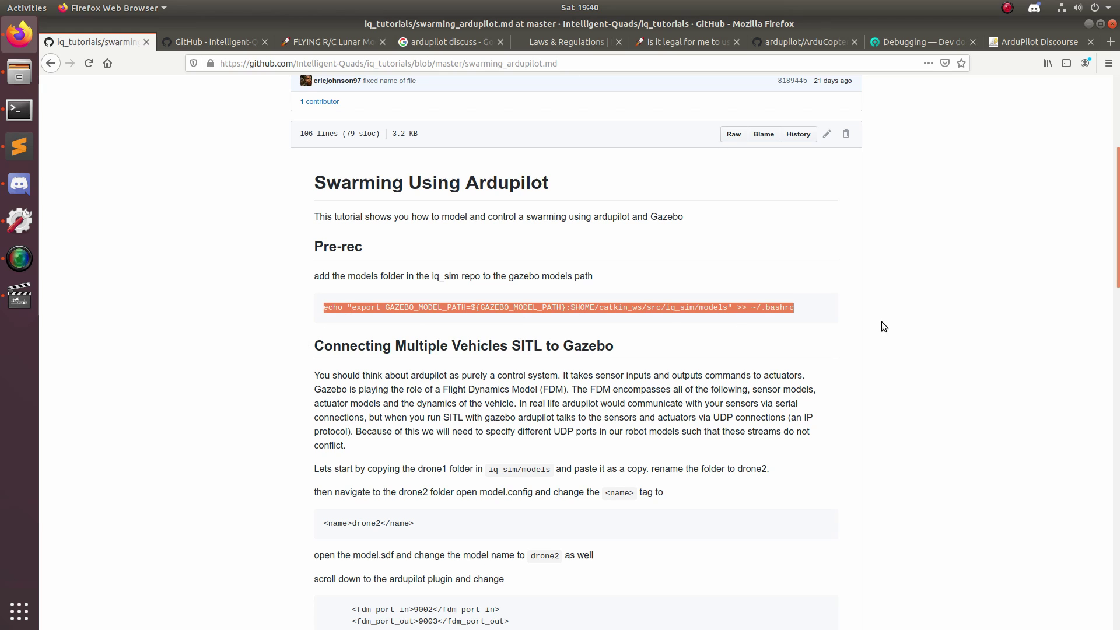
{"action": "left_click", "coordinate": [499, 313]}
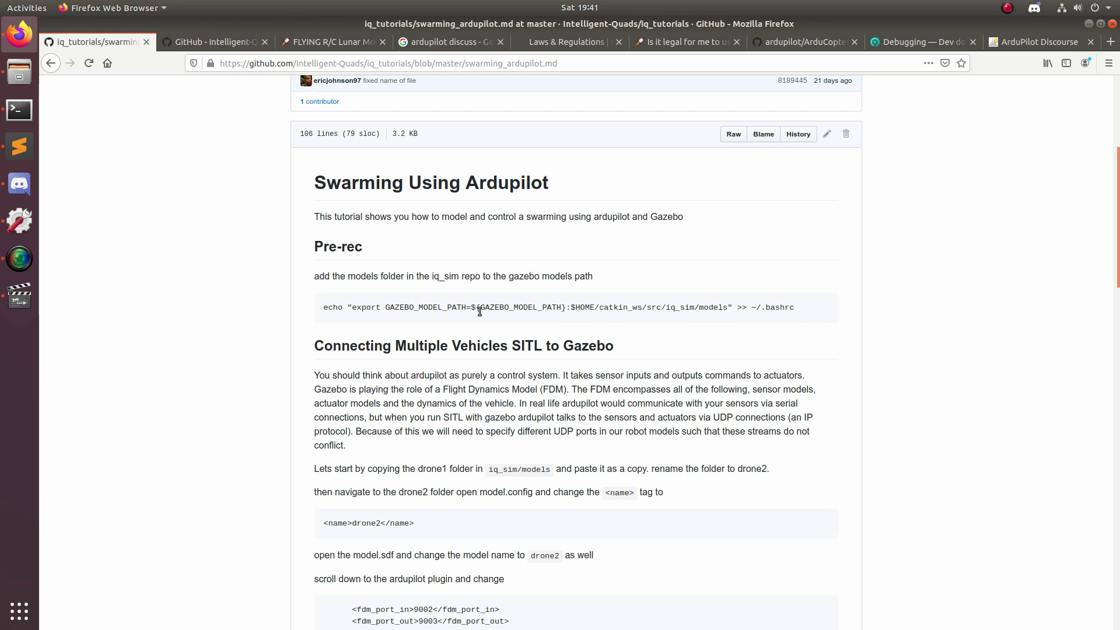
{"action": "left_click_drag", "start_coordinate": [481, 310], "coordinate": [739, 311]}
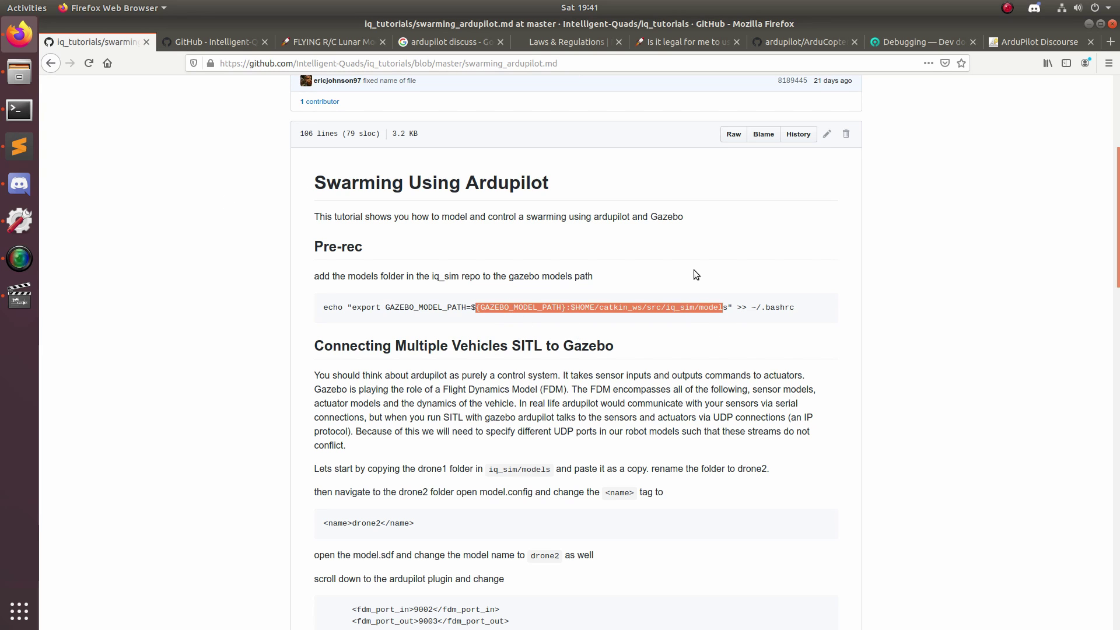
{"action": "left_click", "coordinate": [593, 250]}
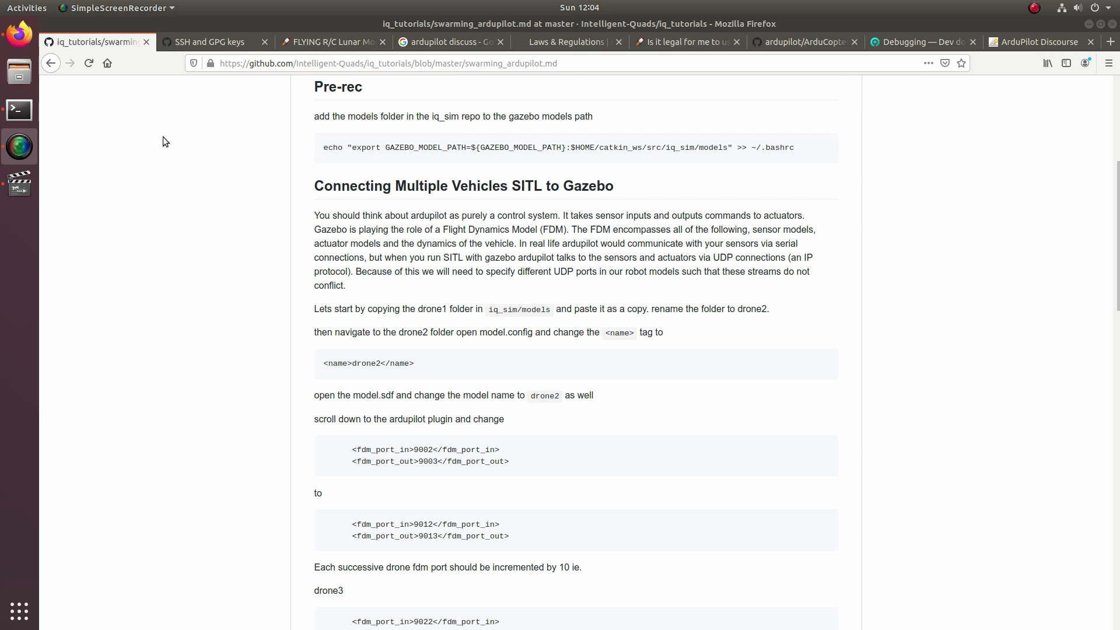
In Files, go to catkin_ws/src/iq_sim/models and select the drone1 folder
{"action": "left_click", "coordinate": [4, 76]}
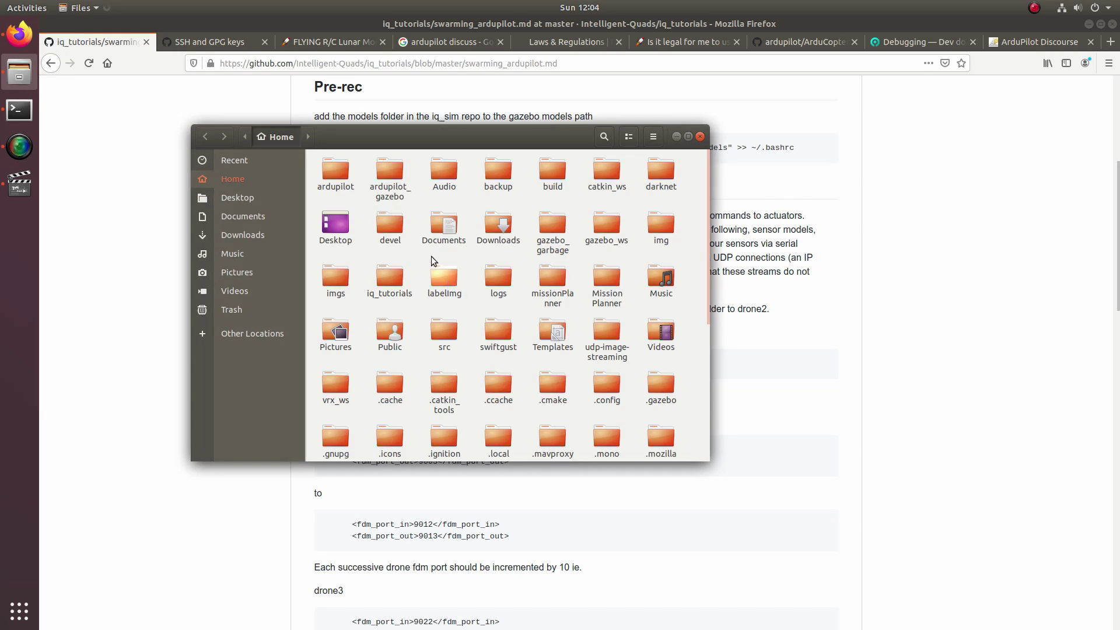
{"action": "double_click", "coordinate": [596, 170]}
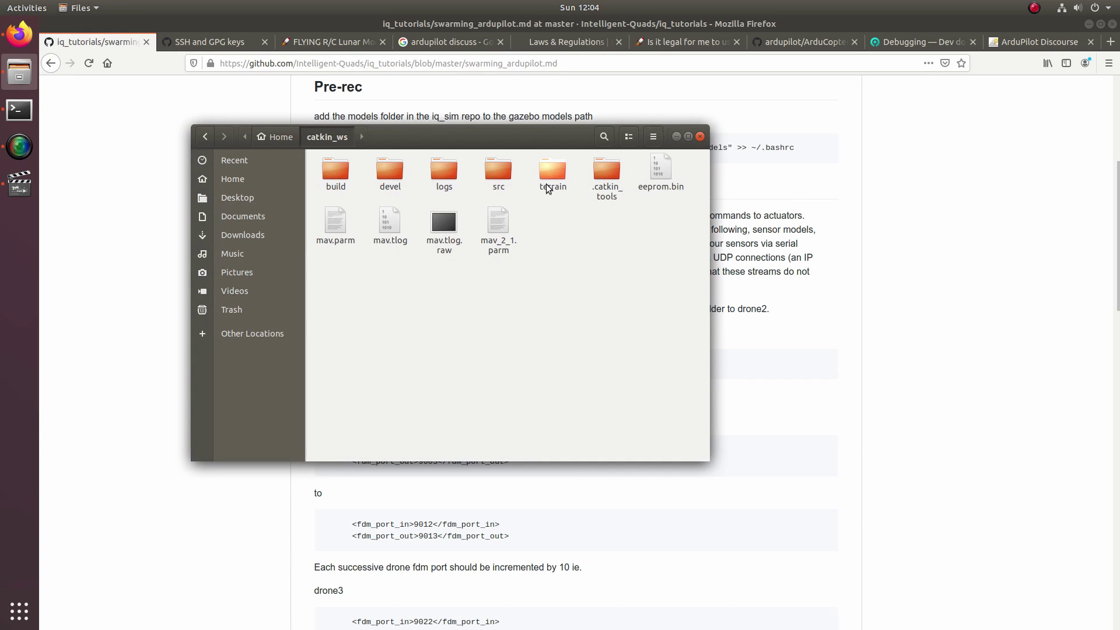
{"action": "double_click", "coordinate": [499, 173]}
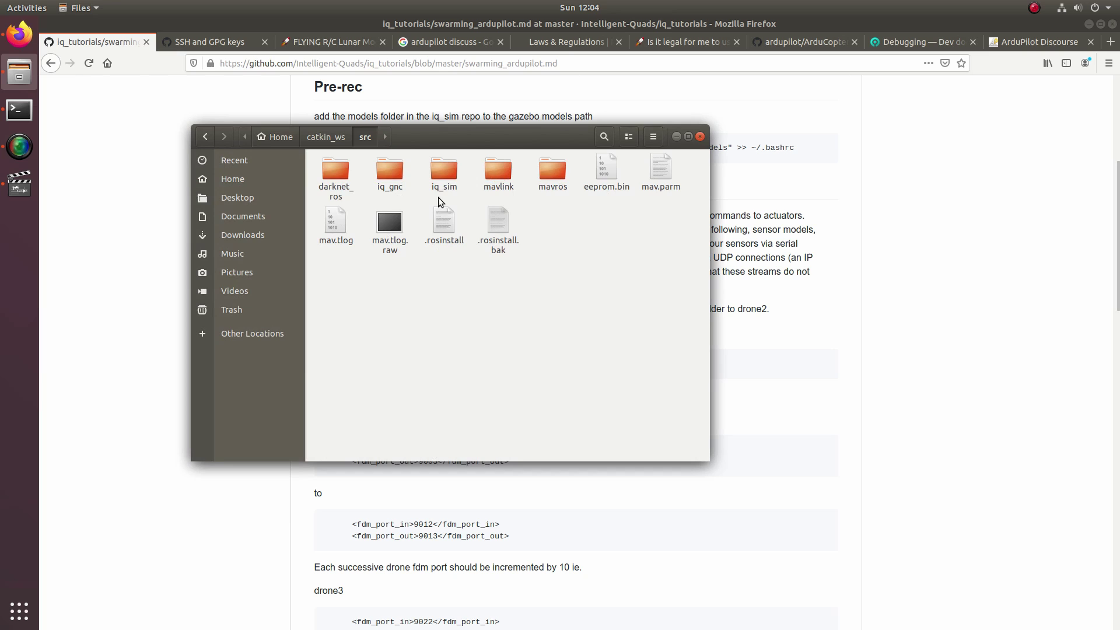
{"action": "left_click", "coordinate": [445, 175]}
{"action": "double_click", "coordinate": [445, 175]}
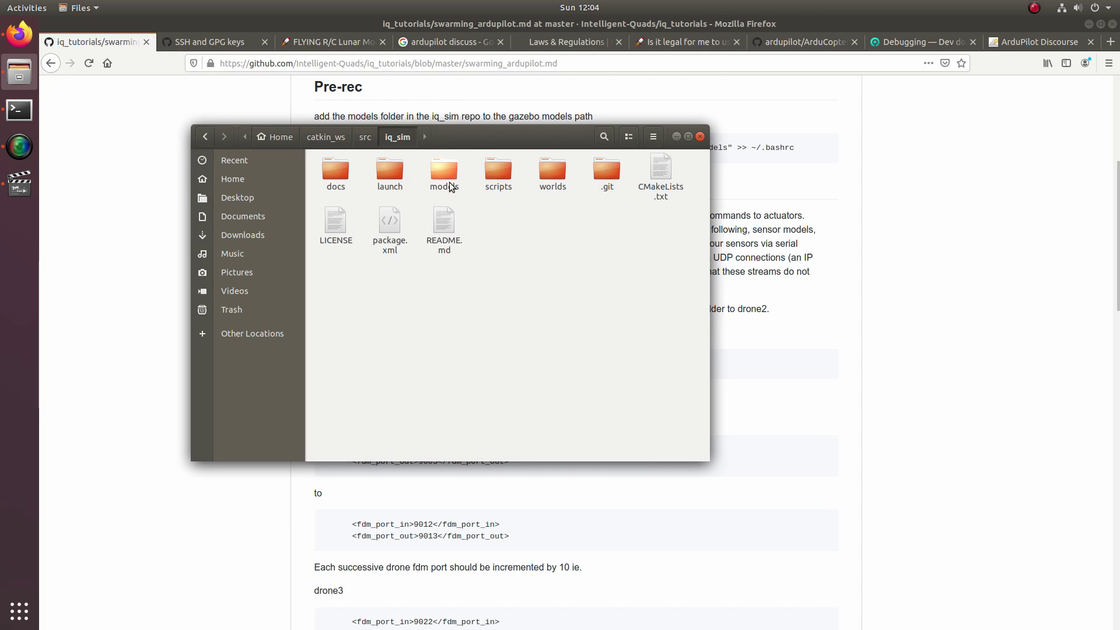
{"action": "double_click", "coordinate": [444, 169]}
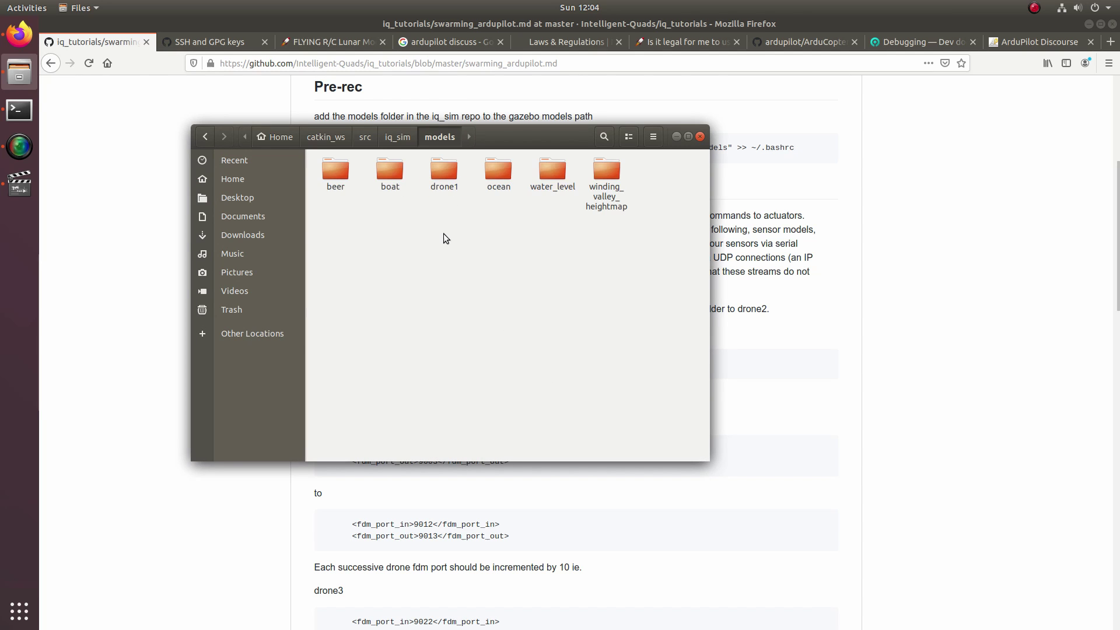
{"action": "left_click", "coordinate": [448, 182]}
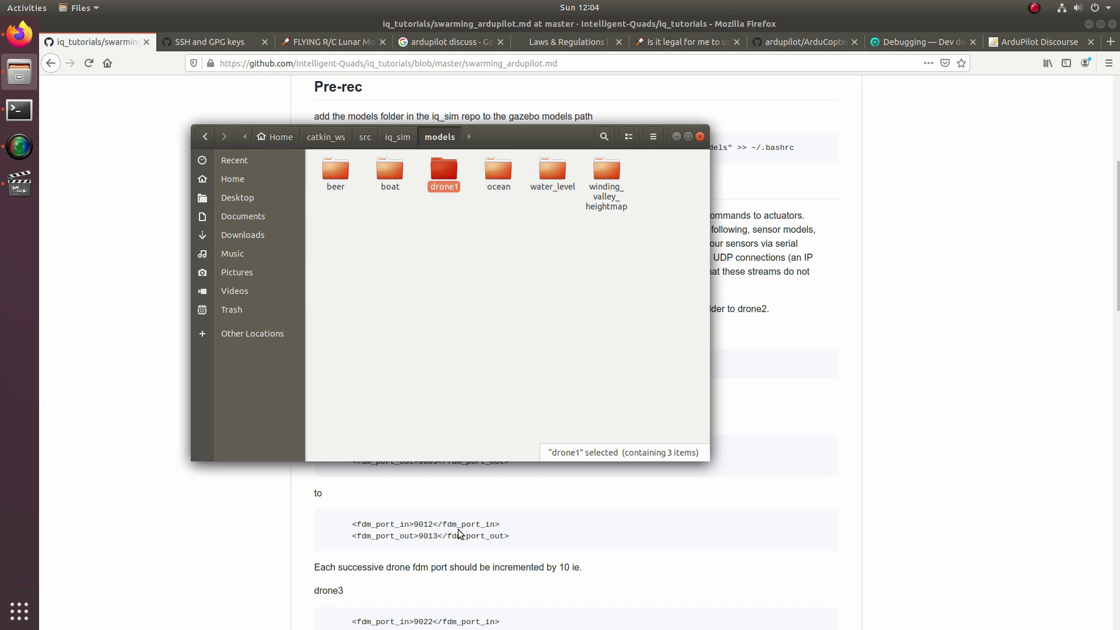
Paste a copy of drone1 and rename it drone2
{"action": "left_click", "coordinate": [354, 293]}
{"action": "key", "text": "ctrl+v"}
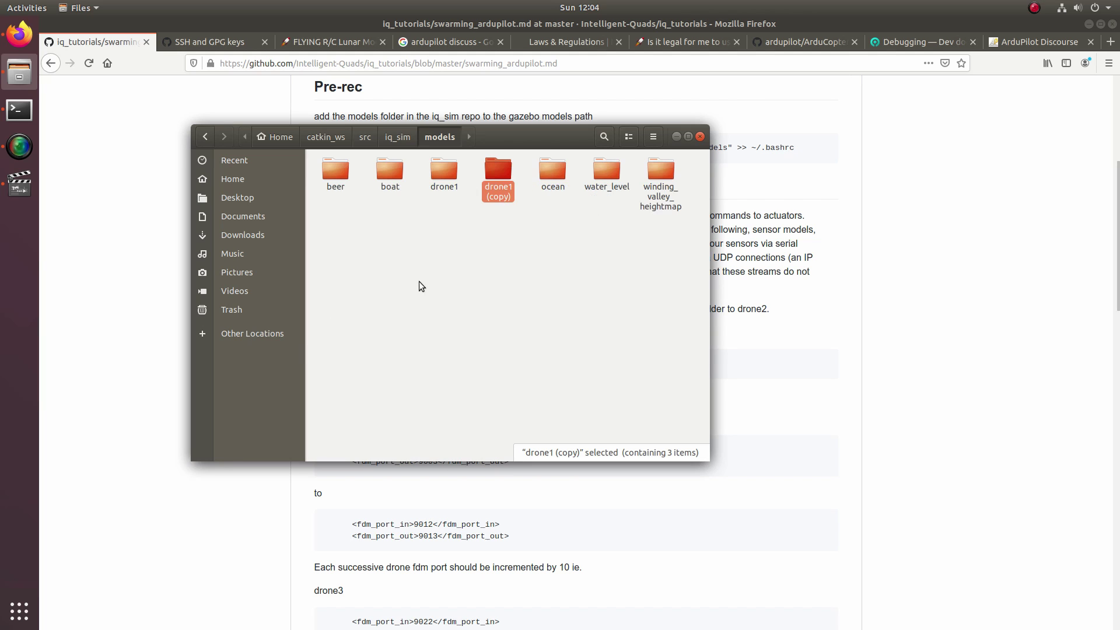
{"action": "right_click", "coordinate": [499, 194]}
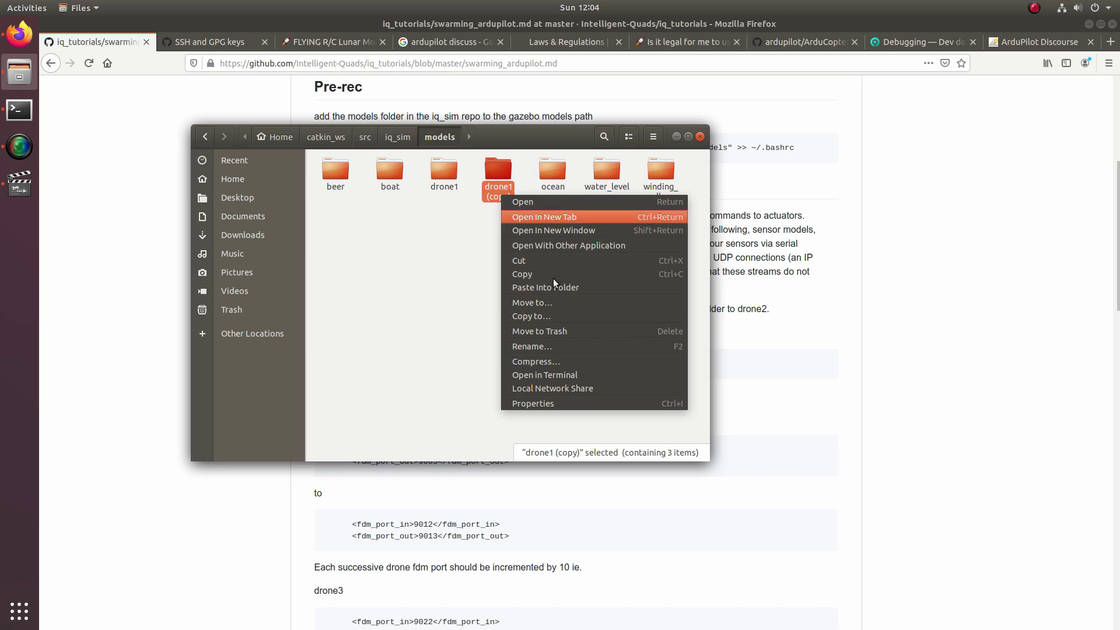
{"action": "left_click", "coordinate": [571, 348]}
{"action": "key", "text": "End"}
{"action": "key", "text": "BackSpace"}
{"action": "key", "text": "BackSpace"}
{"action": "key", "text": "BackSpace"}
{"action": "key", "text": "BackSpace"}
{"action": "key", "text": "BackSpace"}
{"action": "key", "text": "BackSpace"}
{"action": "key", "text": "BackSpace"}
{"action": "key", "text": "BackSpace"}
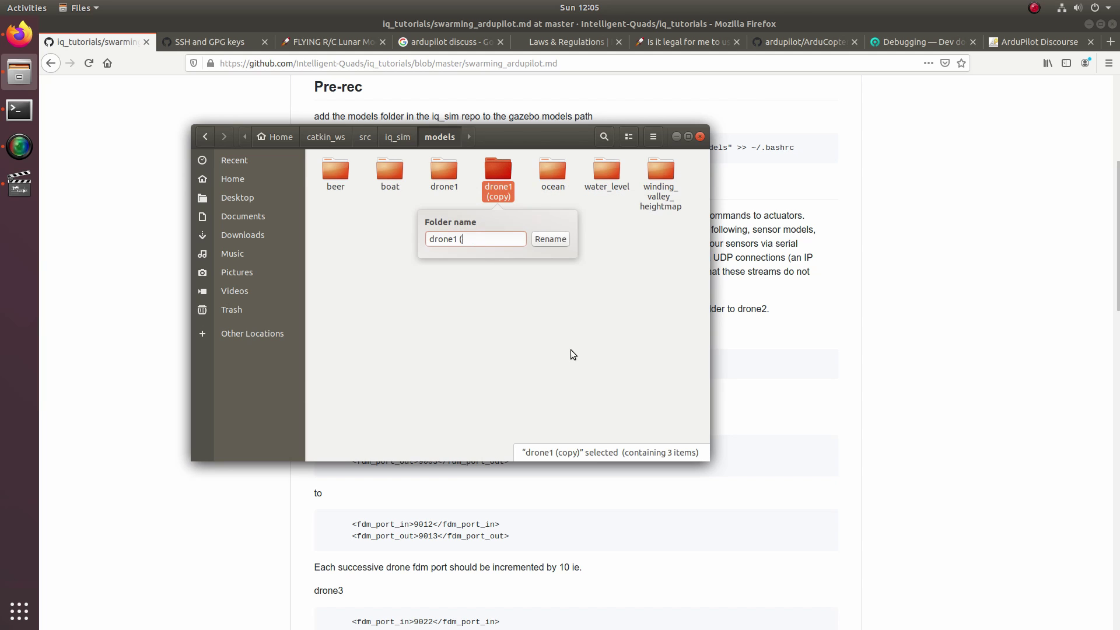
{"action": "type", "text": "2"}
{"action": "key", "text": "Return"}
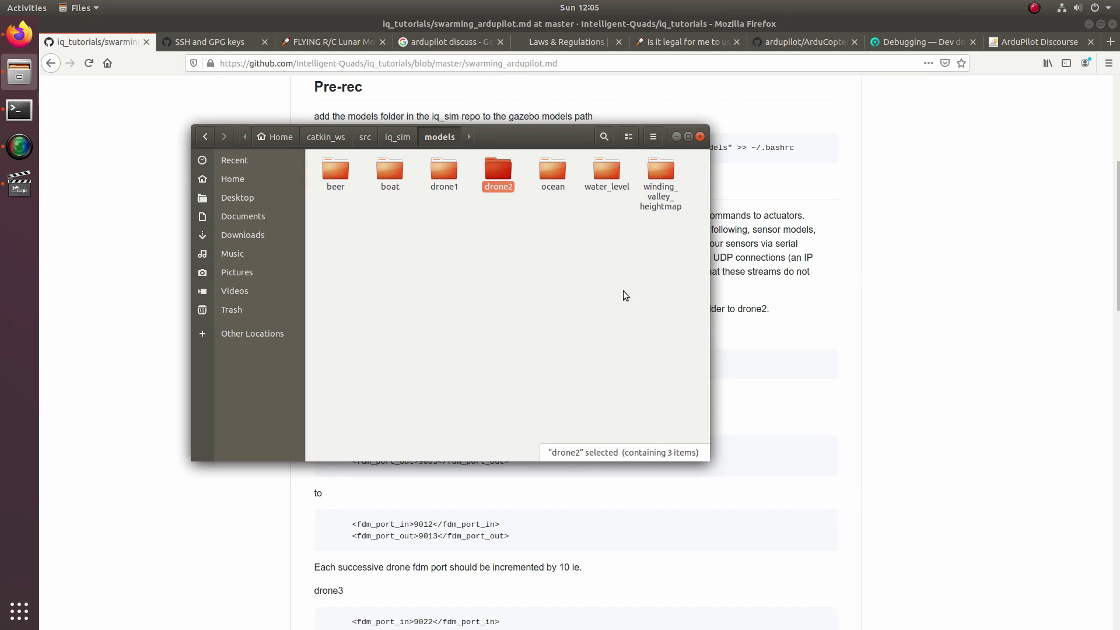
Paste another copy of the drone folder and rename it drone3
{"action": "left_click", "coordinate": [485, 268]}
{"action": "key", "text": "ctrl+v"}
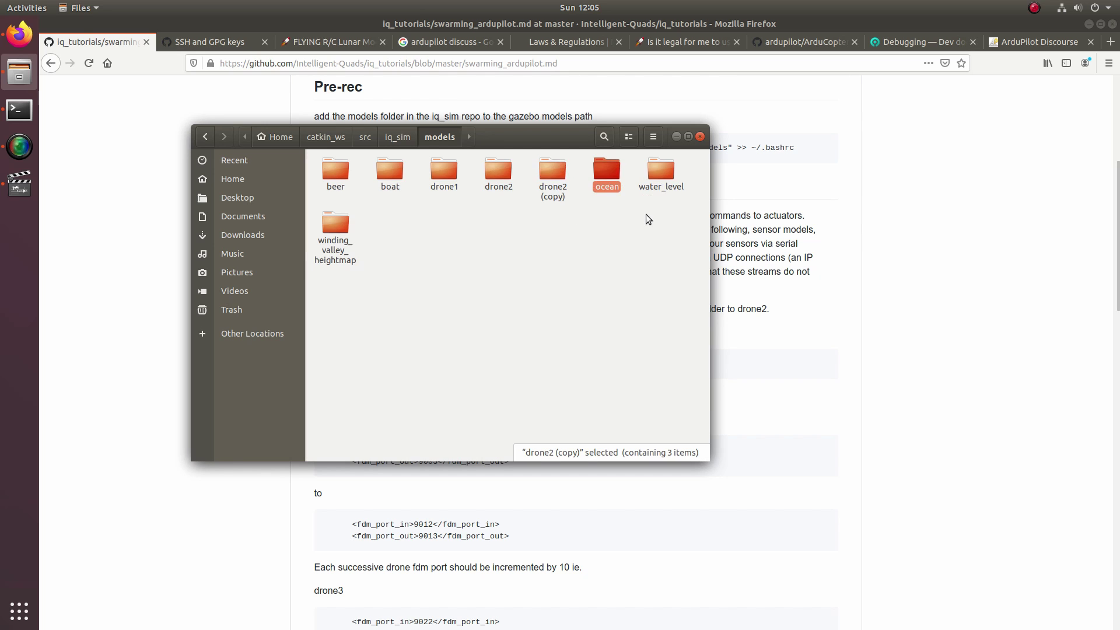
{"action": "right_click", "coordinate": [554, 194]}
{"action": "left_click", "coordinate": [657, 357]}
{"action": "key", "text": "End"}
{"action": "key", "text": "BackSpace"}
{"action": "key", "text": "BackSpace"}
{"action": "key", "text": "BackSpace"}
{"action": "key", "text": "BackSpace"}
{"action": "key", "text": "BackSpace"}
{"action": "key", "text": "BackSpace"}
{"action": "key", "text": "BackSpace"}
{"action": "key", "text": "BackSpace"}
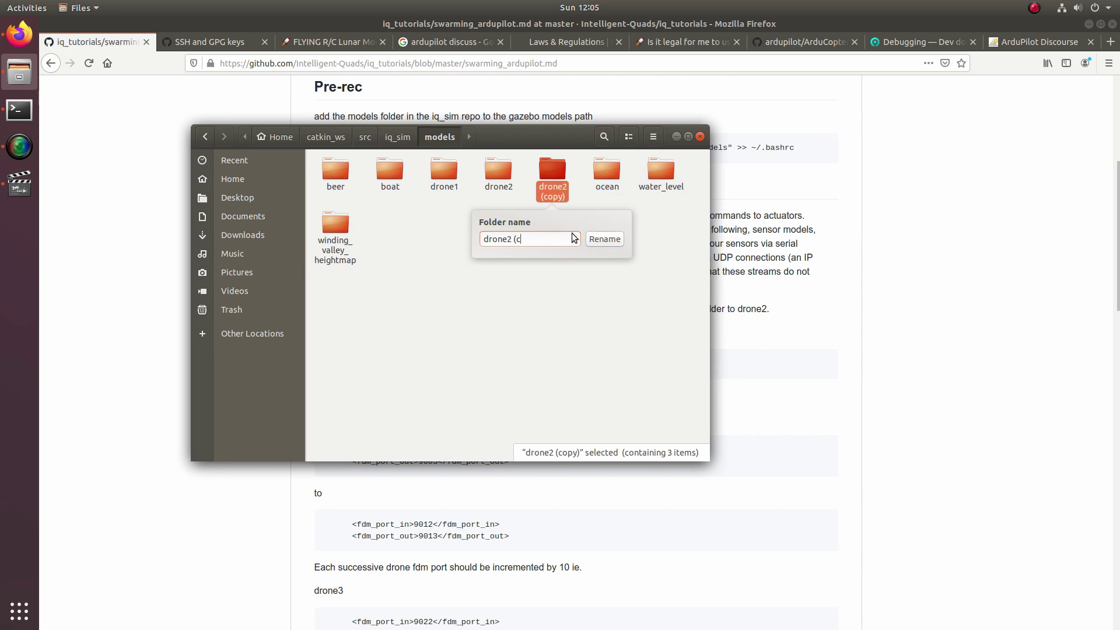
{"action": "type", "text": "3"}
{"action": "key", "text": "Return"}
{"action": "scroll", "coordinate": [577, 350], "scroll_direction": "up", "scroll_amount": 1}
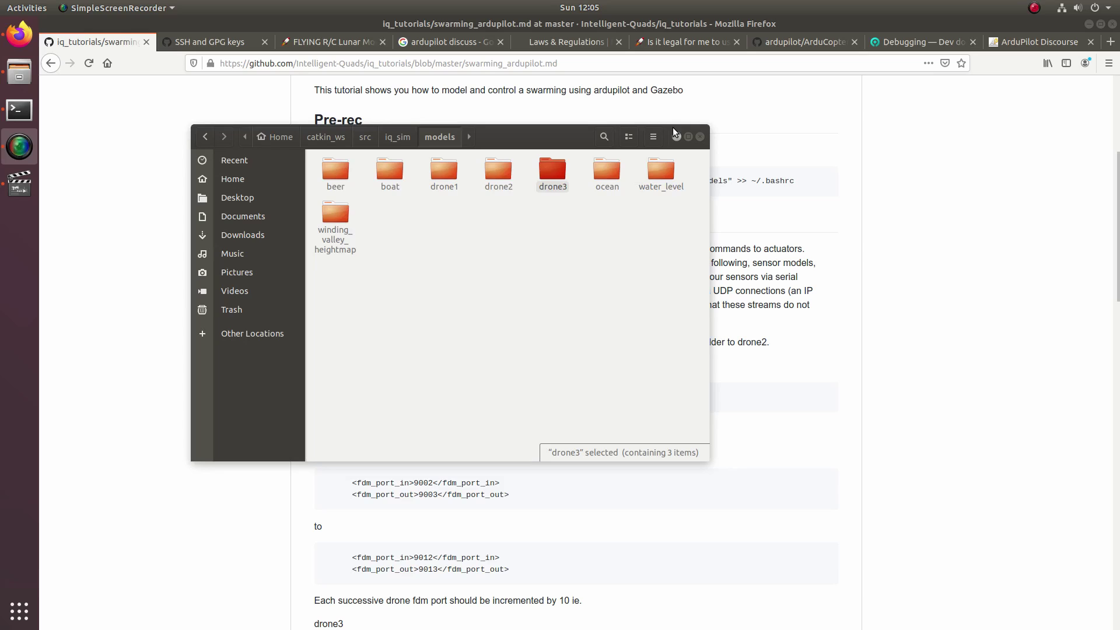
Minimize Files and launch Sublime Text by searching 'subl'
{"action": "left_click", "coordinate": [677, 137]}
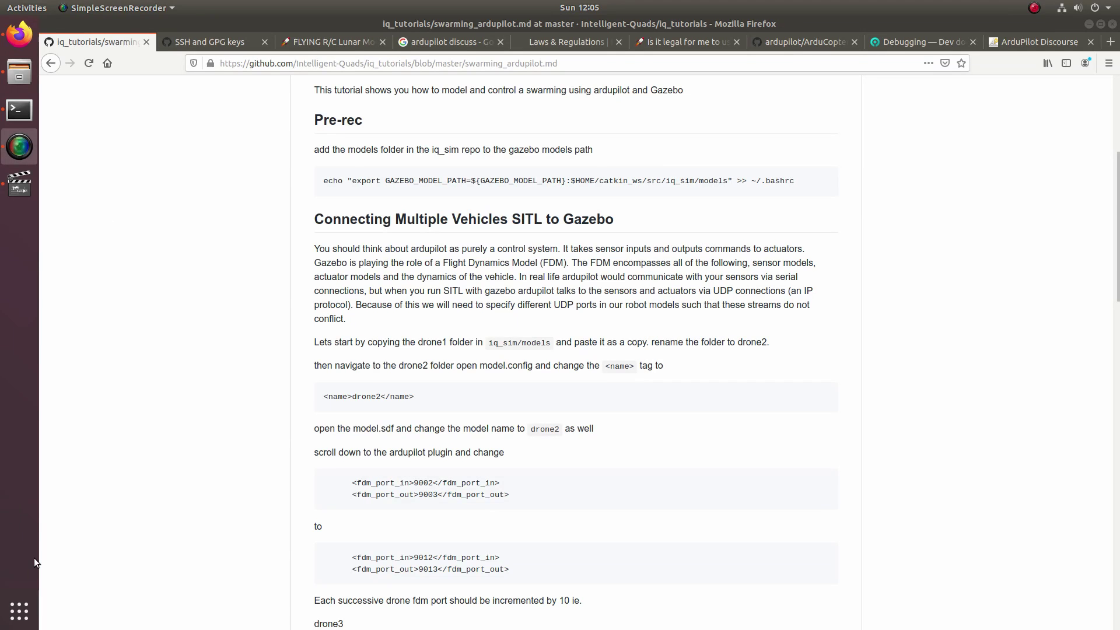
{"action": "key", "text": "super"}
{"action": "type", "text": "subl"}
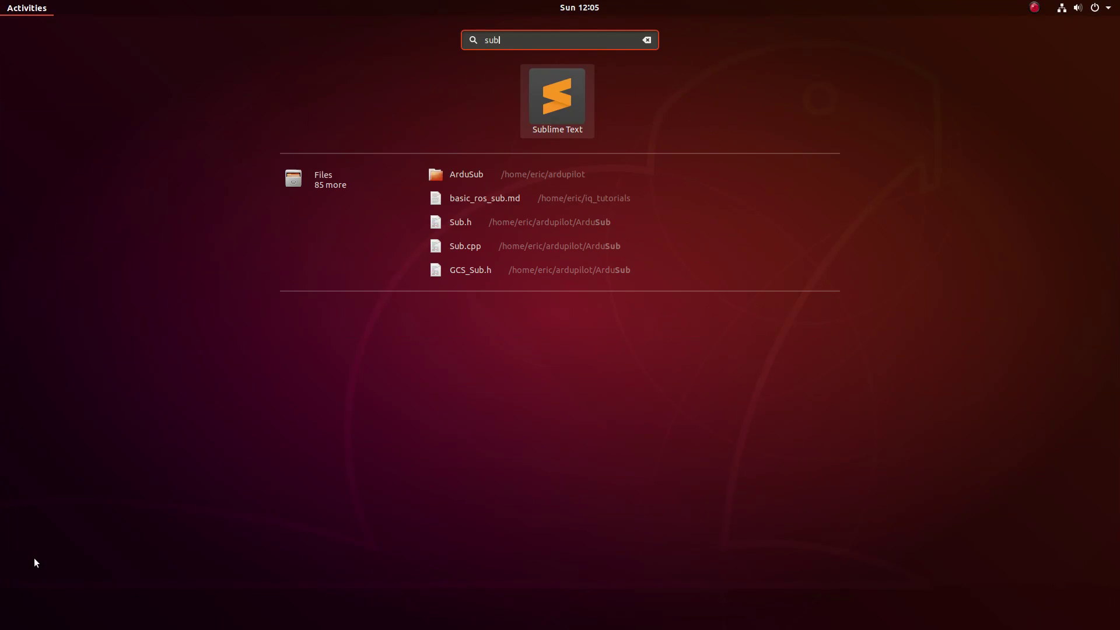
{"action": "key", "text": "Return"}
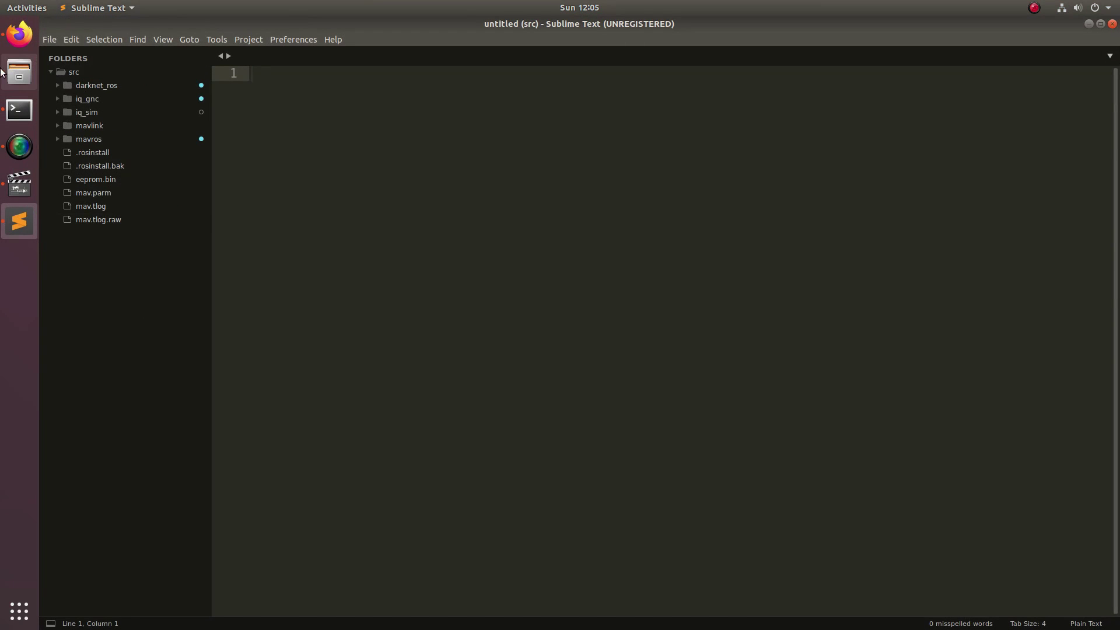
Open iq_sim/models/drone2/model.config and change the model name from drone1 to drone2
{"action": "left_click", "coordinate": [65, 111]}
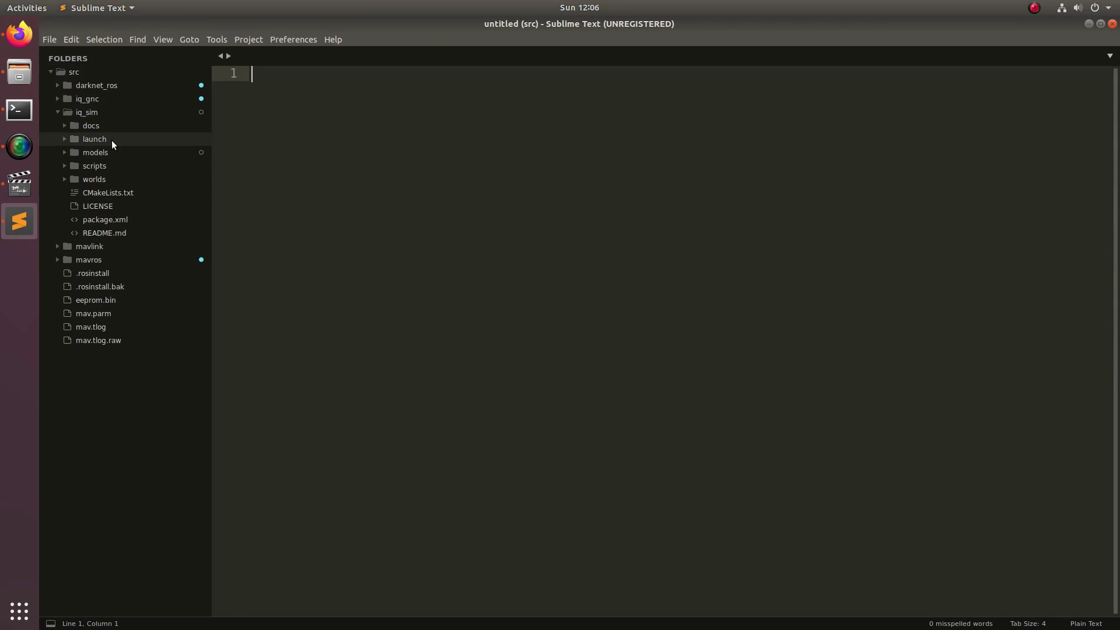
{"action": "left_click", "coordinate": [99, 153]}
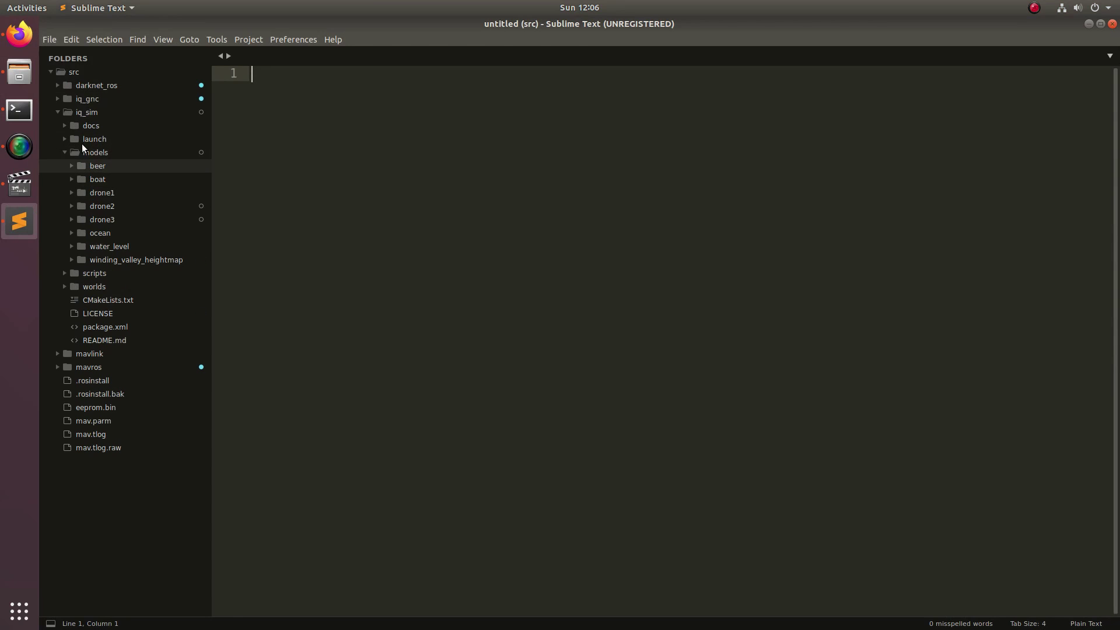
{"action": "left_click", "coordinate": [130, 206]}
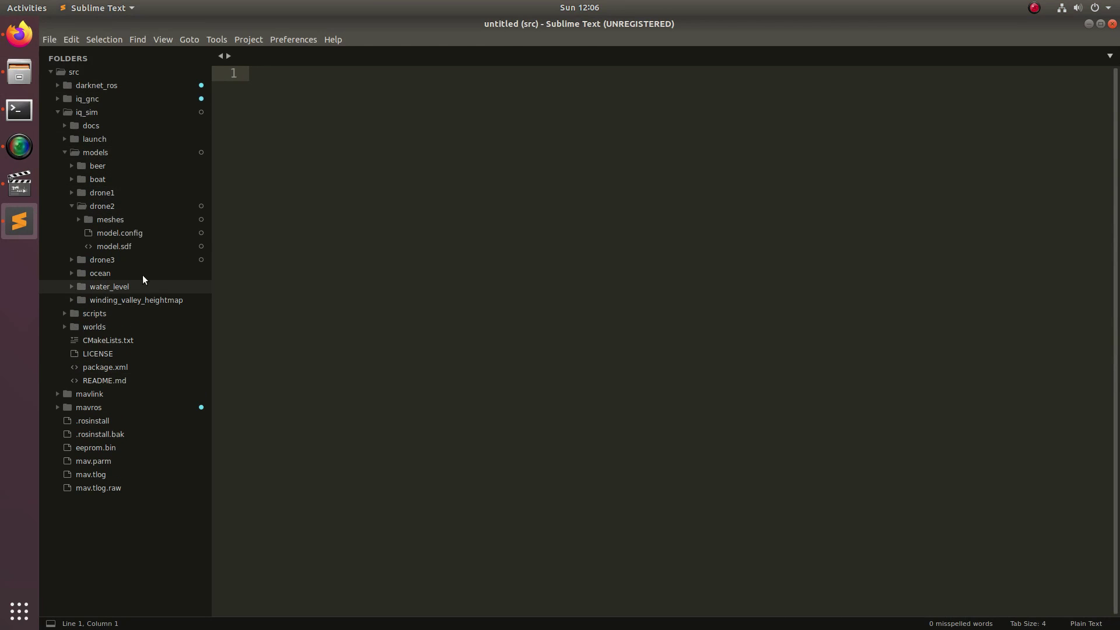
{"action": "left_click", "coordinate": [145, 236]}
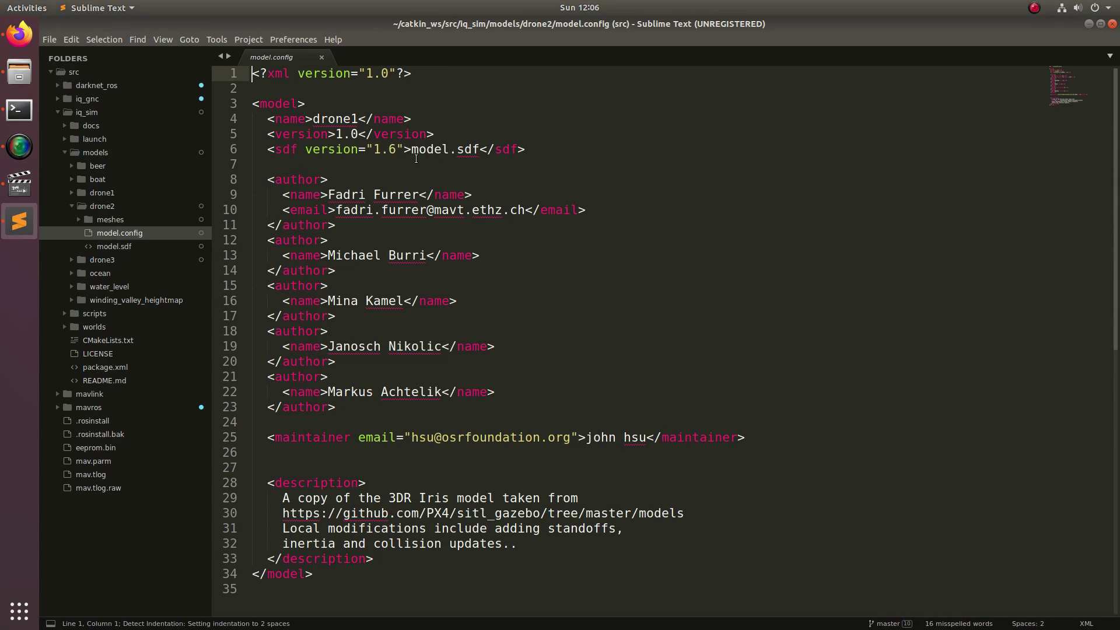
{"action": "left_click", "coordinate": [358, 119]}
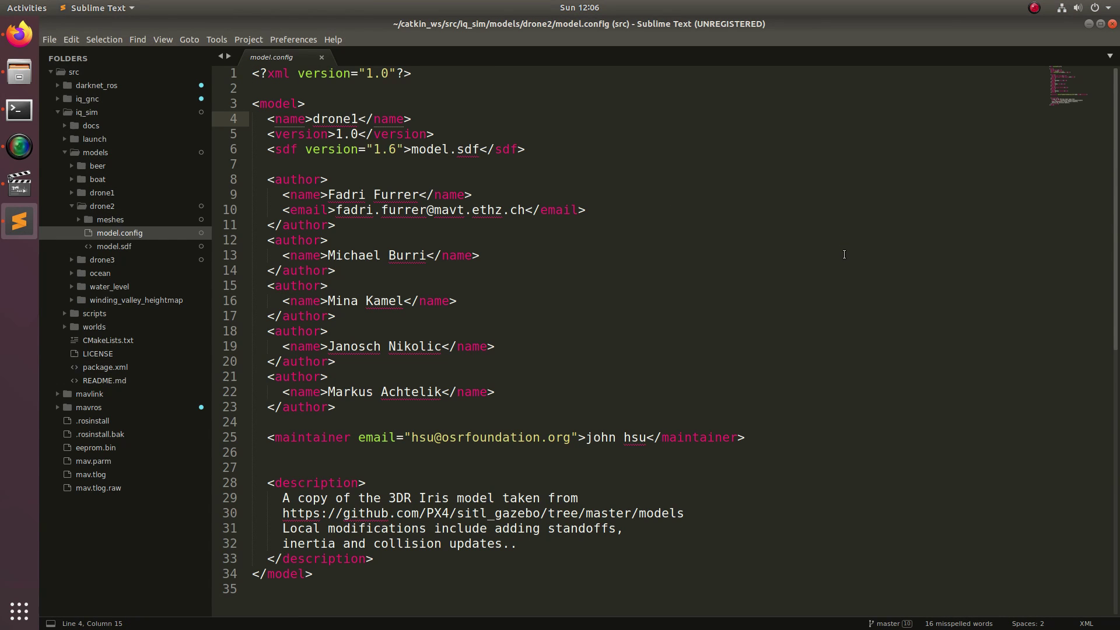
{"action": "key", "text": "BackSpace"}
{"action": "type", "text": "2"}
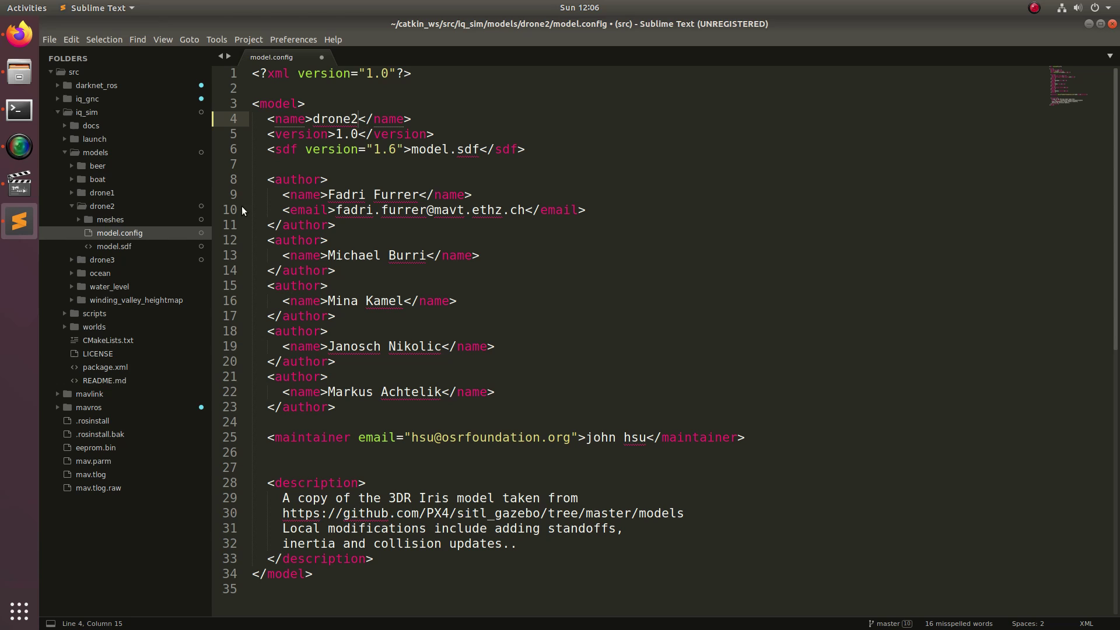
Open drone3's model.config and change the model name from drone1 to drone3
{"action": "left_click", "coordinate": [102, 260]}
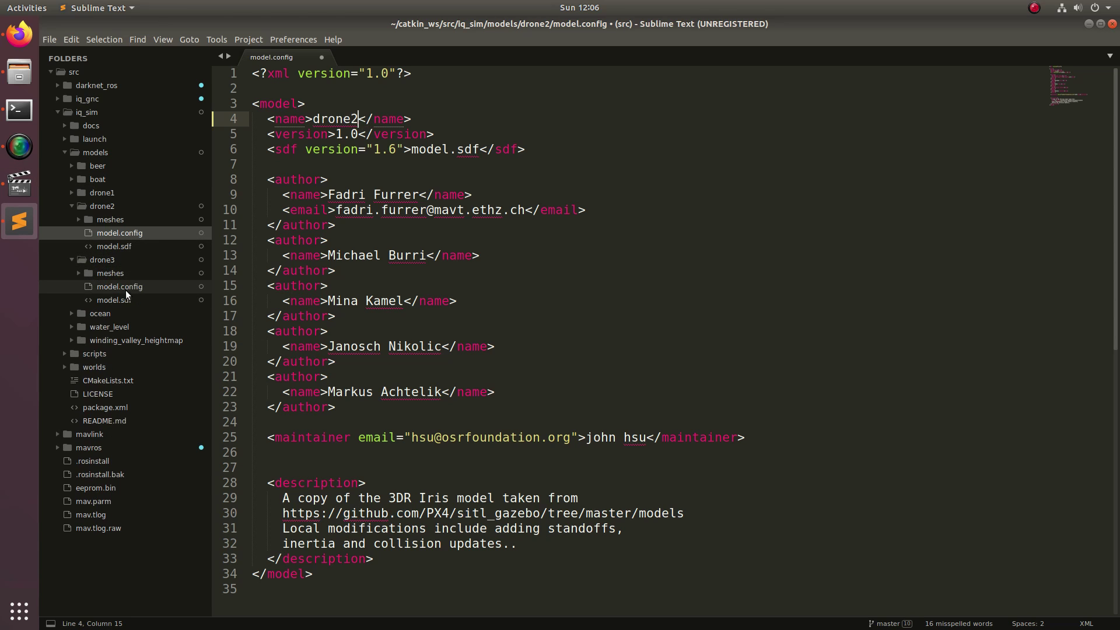
{"action": "left_click", "coordinate": [120, 286]}
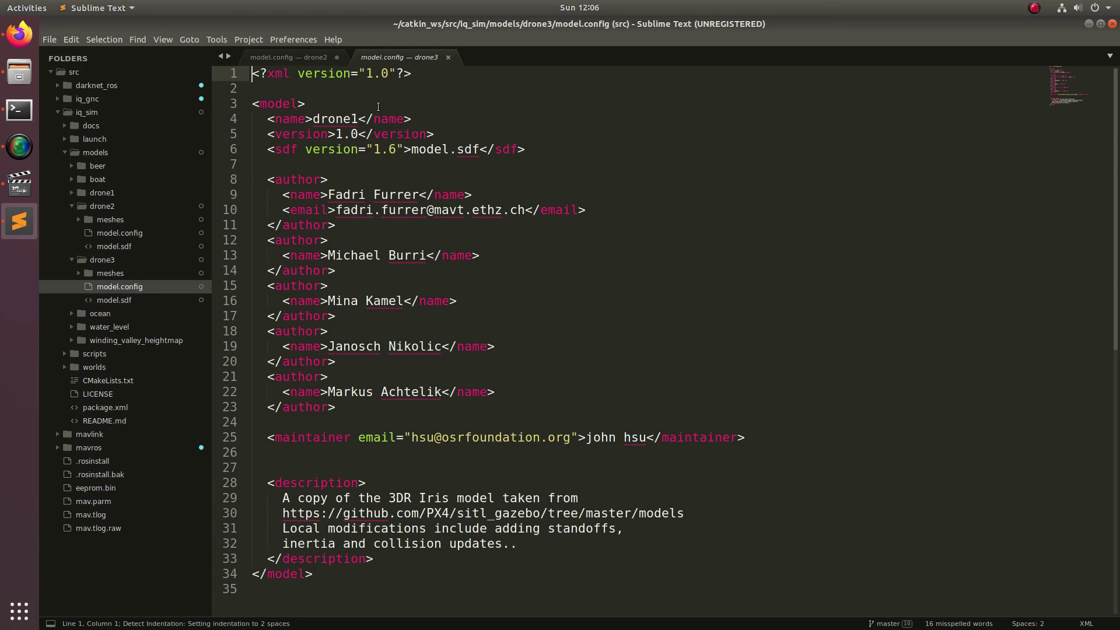
{"action": "left_click", "coordinate": [358, 119]}
{"action": "key", "text": "BackSpace"}
{"action": "type", "text": "3"}
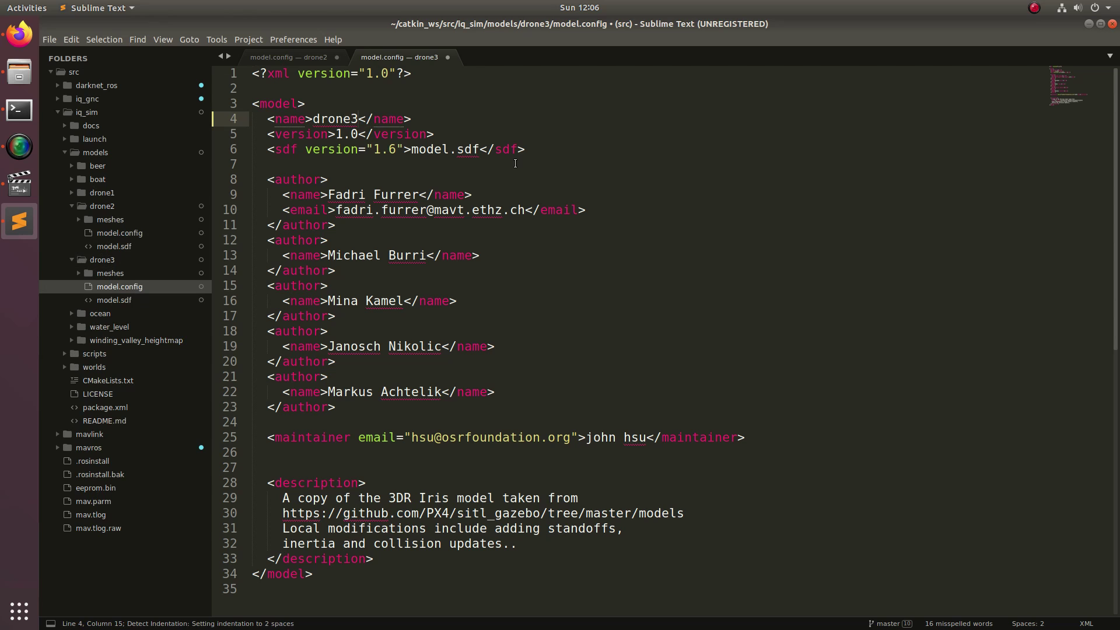
{"action": "left_click_drag", "start_coordinate": [572, 210], "coordinate": [577, 210]}
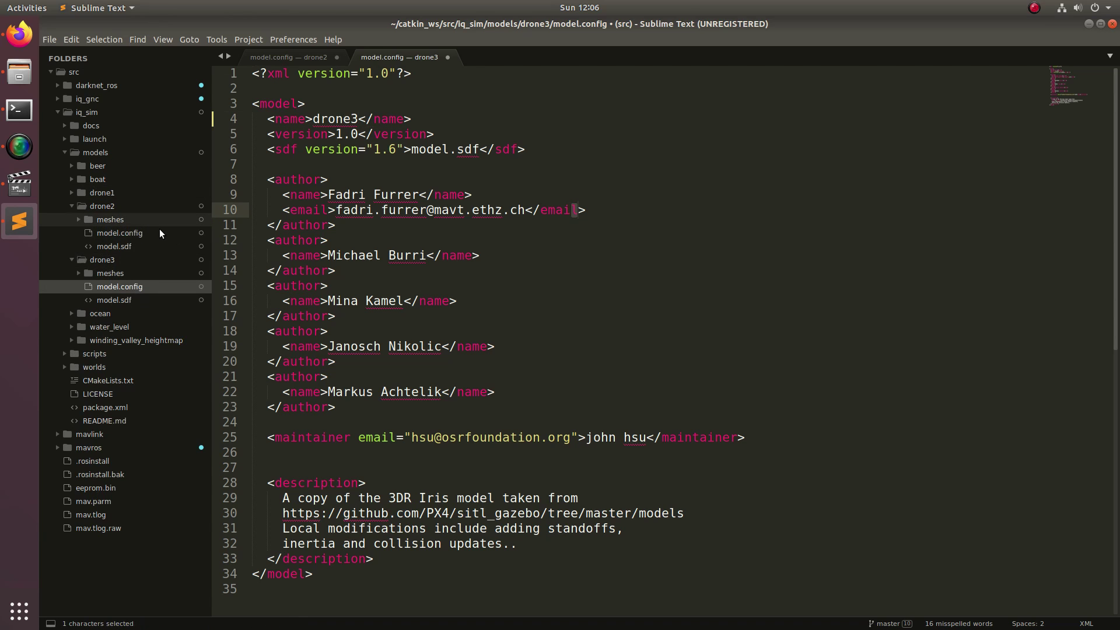
Open drone2's model.sdf and find the ArduPilot plugin with fdm_port_in 9002
{"action": "left_click", "coordinate": [136, 247]}
{"action": "scroll", "coordinate": [566, 196], "scroll_direction": "down", "scroll_amount": 20}
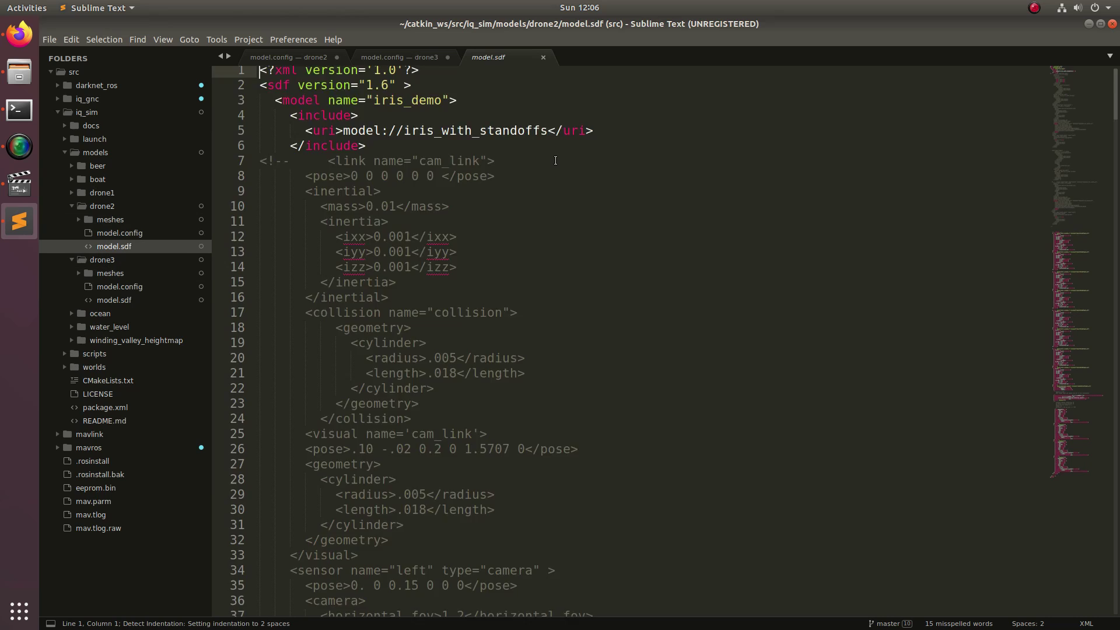
{"action": "scroll", "coordinate": [552, 149], "scroll_direction": "down", "scroll_amount": 7}
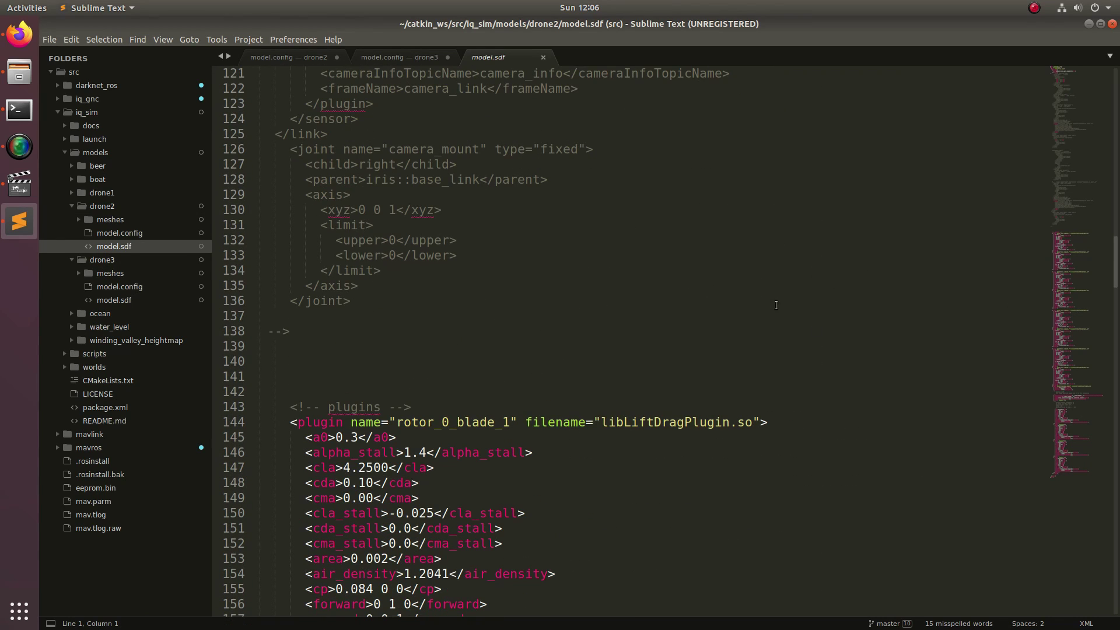
{"action": "scroll", "coordinate": [776, 305], "scroll_direction": "down", "scroll_amount": 20}
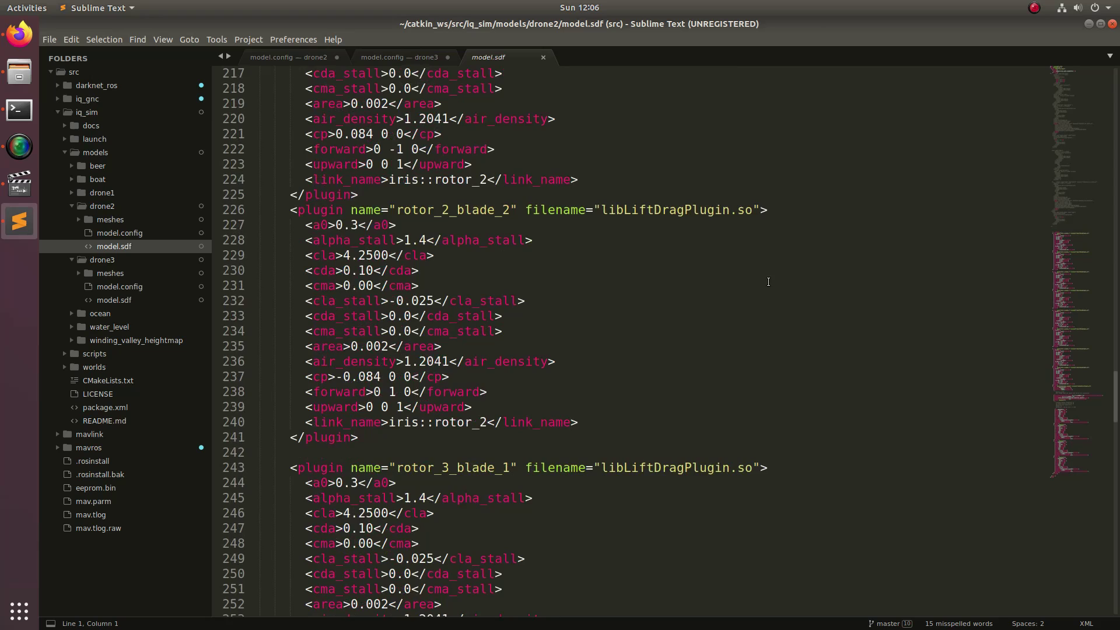
{"action": "scroll", "coordinate": [768, 282], "scroll_direction": "down", "scroll_amount": 17}
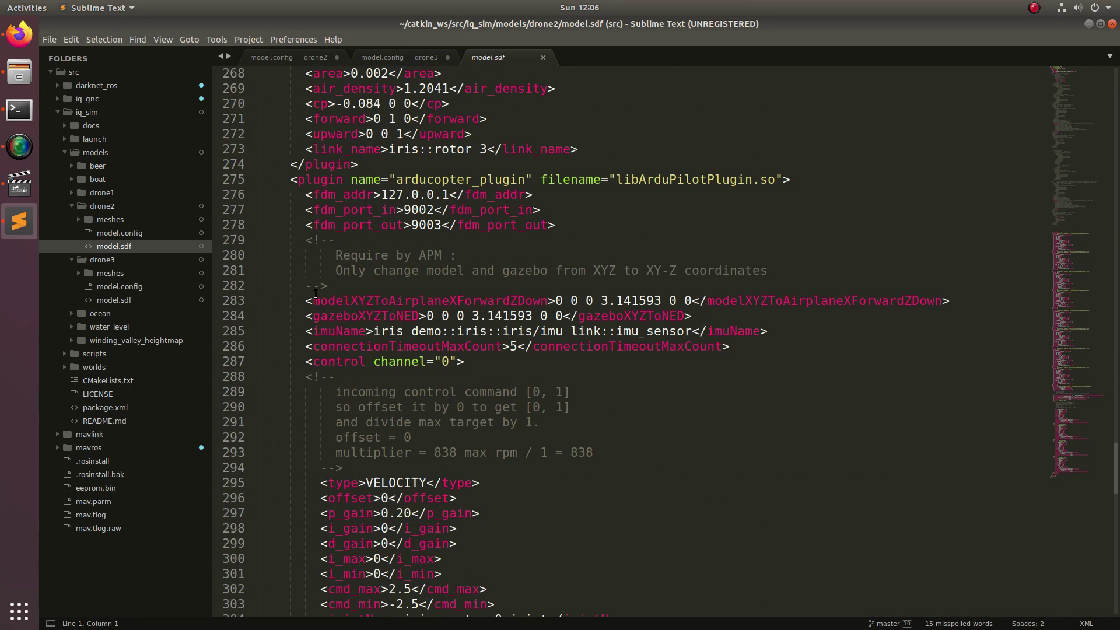
{"action": "double_click", "coordinate": [318, 181]}
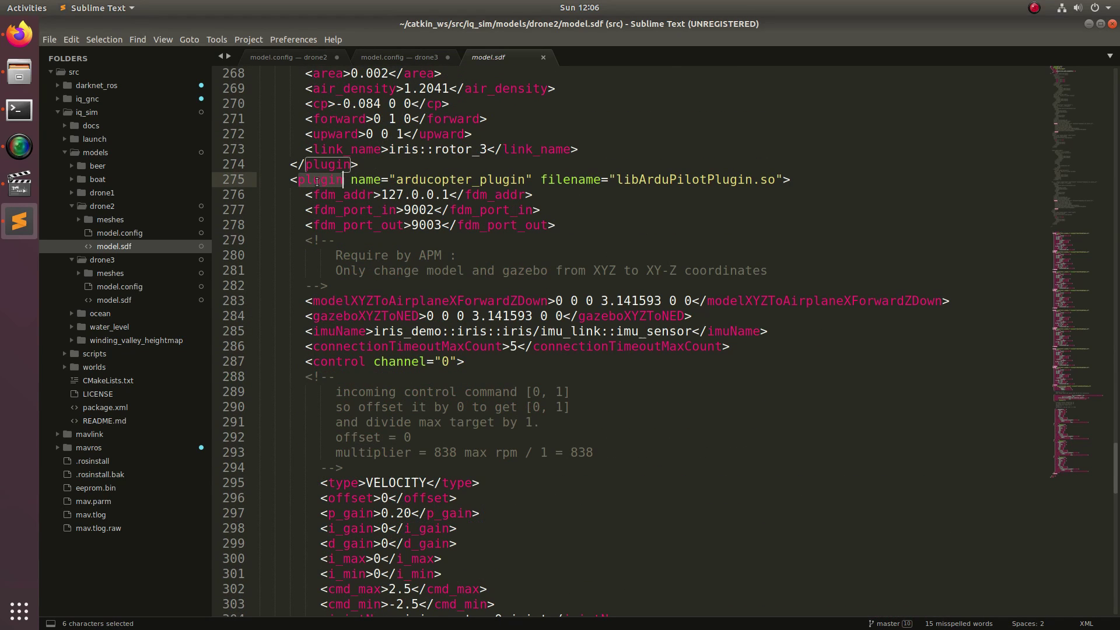
{"action": "double_click", "coordinate": [423, 179]}
{"action": "double_click", "coordinate": [670, 180]}
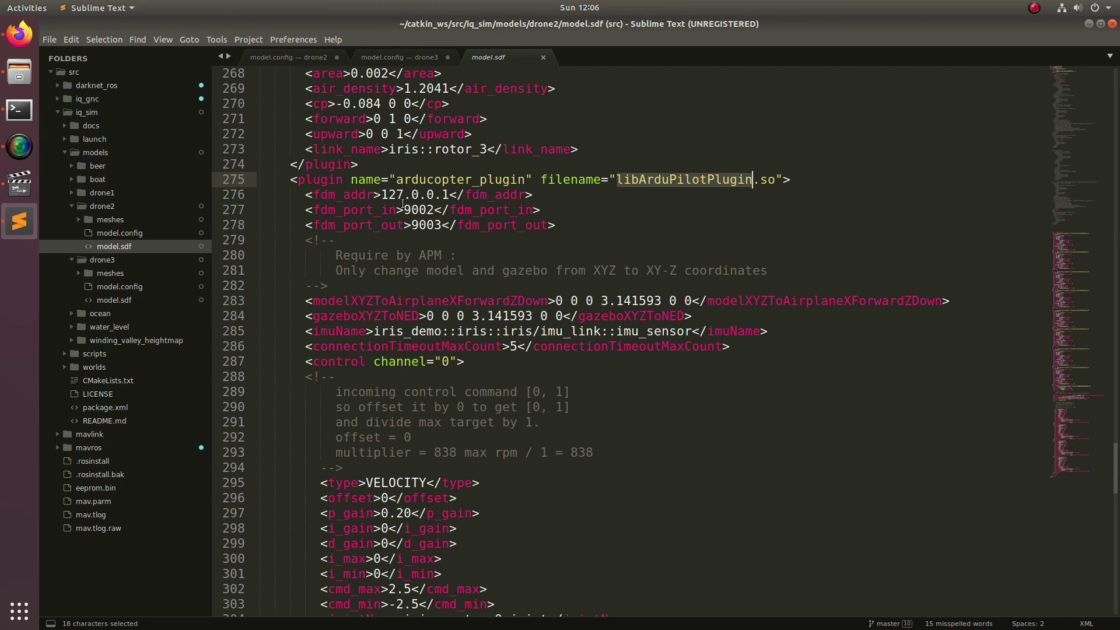
{"action": "double_click", "coordinate": [423, 211]}
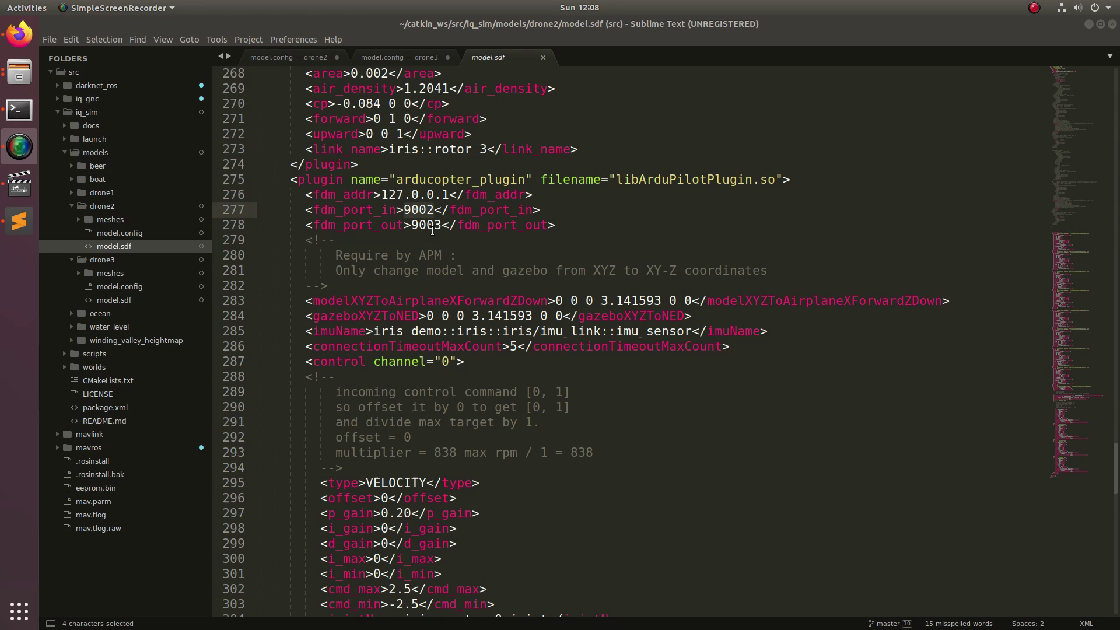
Change drone2's fdm_port_in to 9012 and fdm_port_out to 9013, then save
{"action": "left_click", "coordinate": [427, 210]}
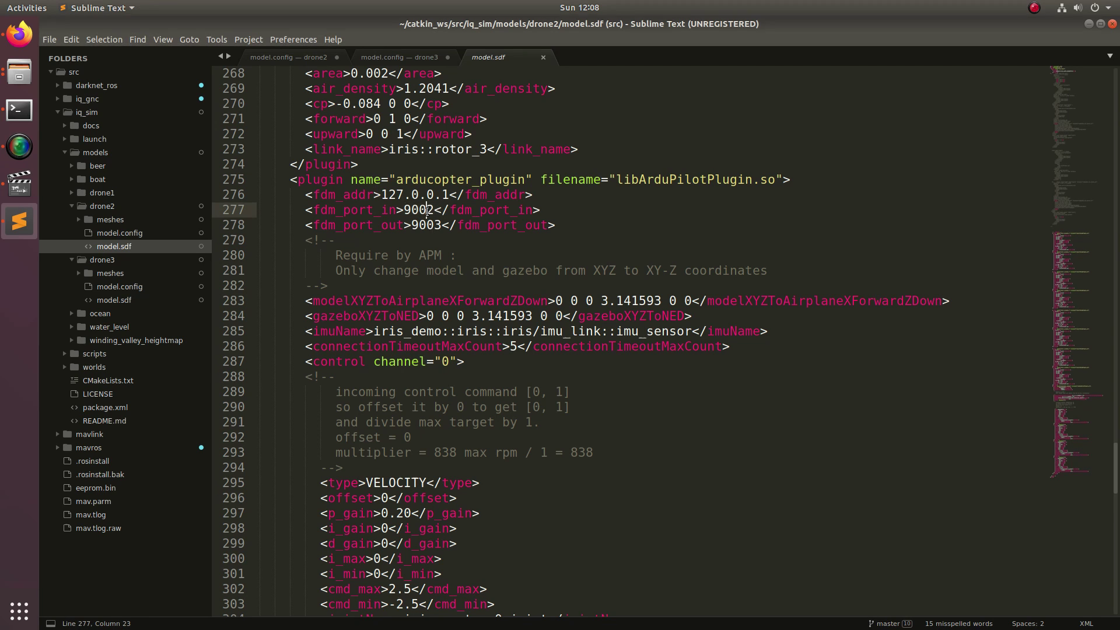
{"action": "key", "text": "BackSpace"}
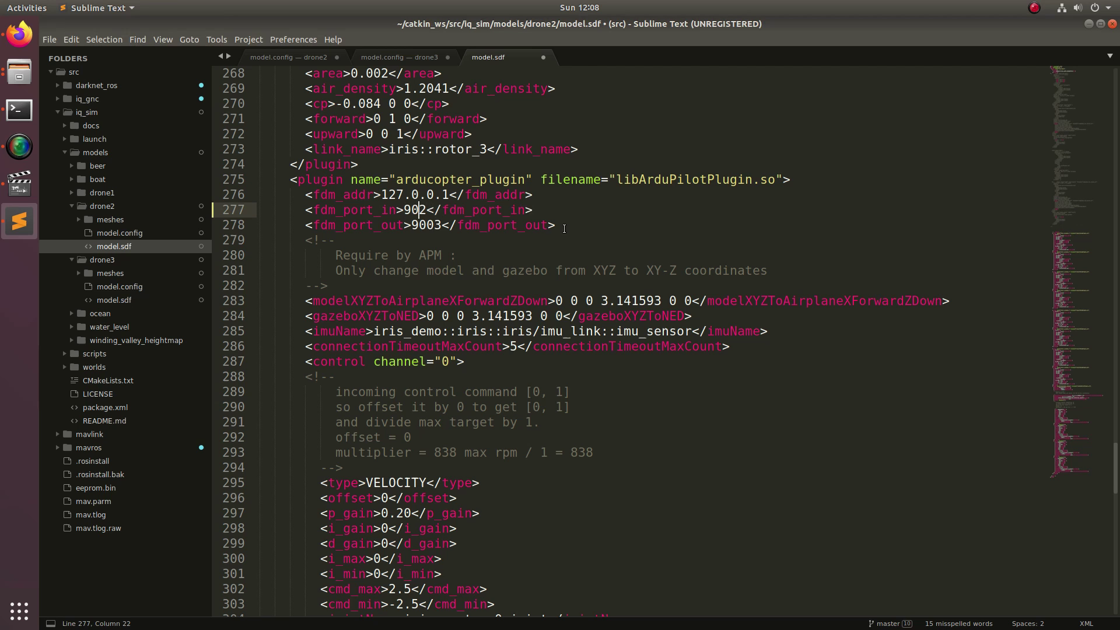
{"action": "type", "text": "1"}
{"action": "key", "text": "Down"}
{"action": "key", "text": "Delete"}
{"action": "type", "text": "1"}
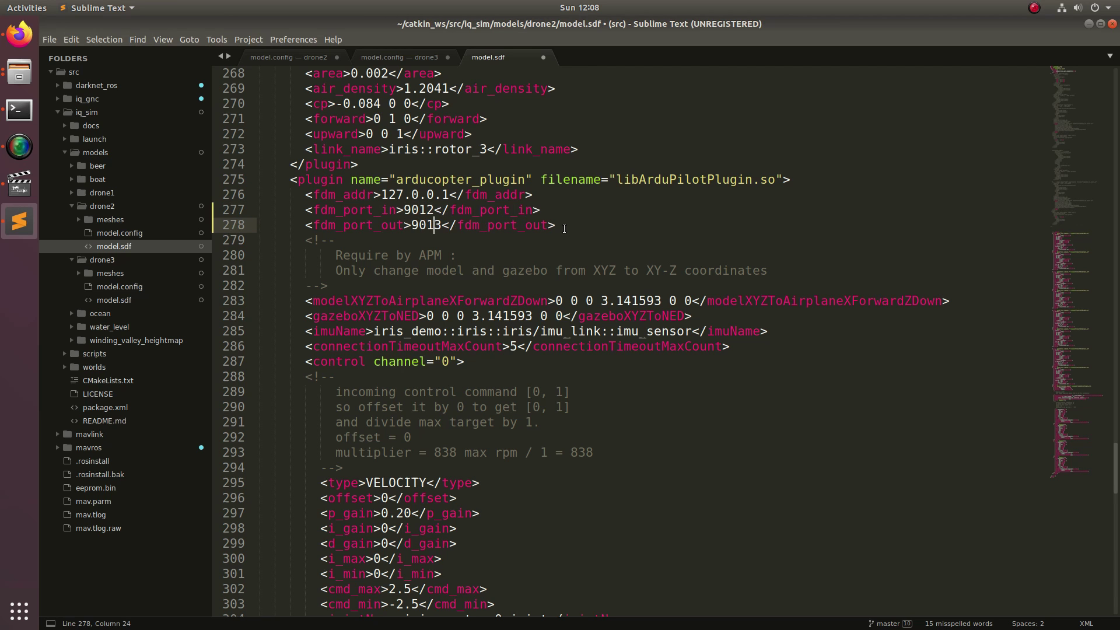
{"action": "key", "text": "ctrl+s"}
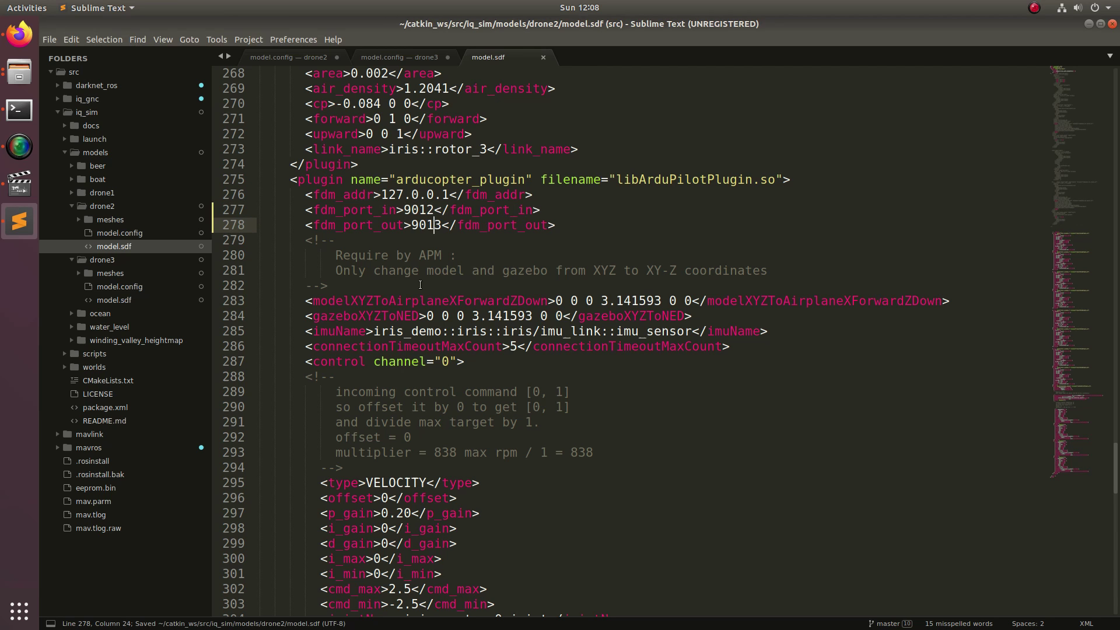
Open drone3's model.sdf, set its ports to 9022 and 9023, and save
{"action": "left_click", "coordinate": [126, 300]}
{"action": "scroll", "coordinate": [1079, 133], "scroll_direction": "down", "scroll_amount": 8}
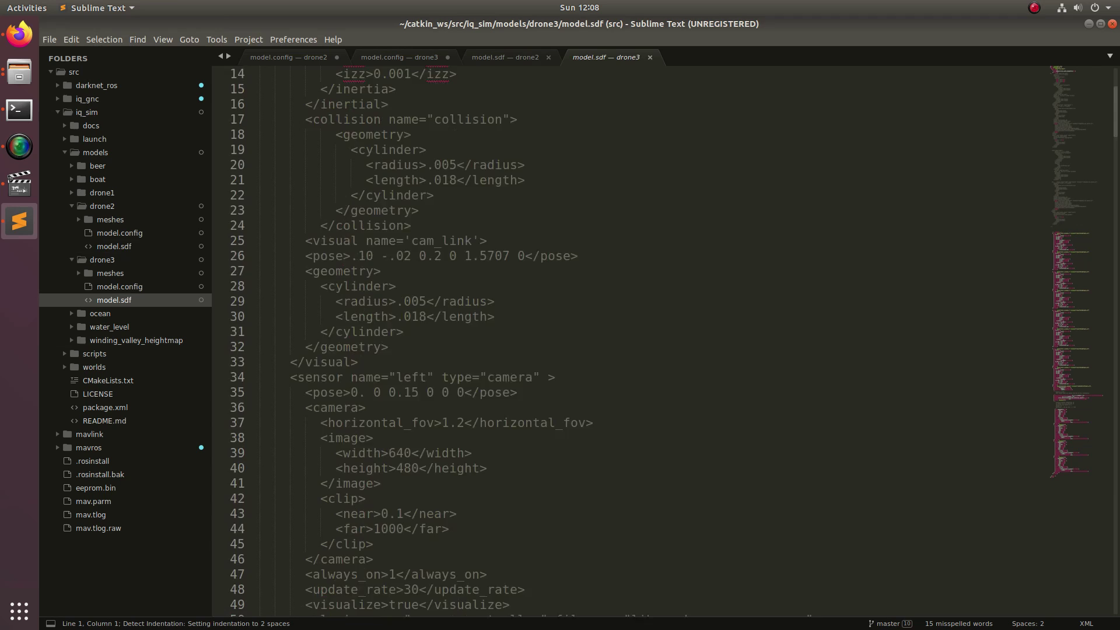
{"action": "left_click_drag", "start_coordinate": [1079, 133], "coordinate": [1069, 262]}
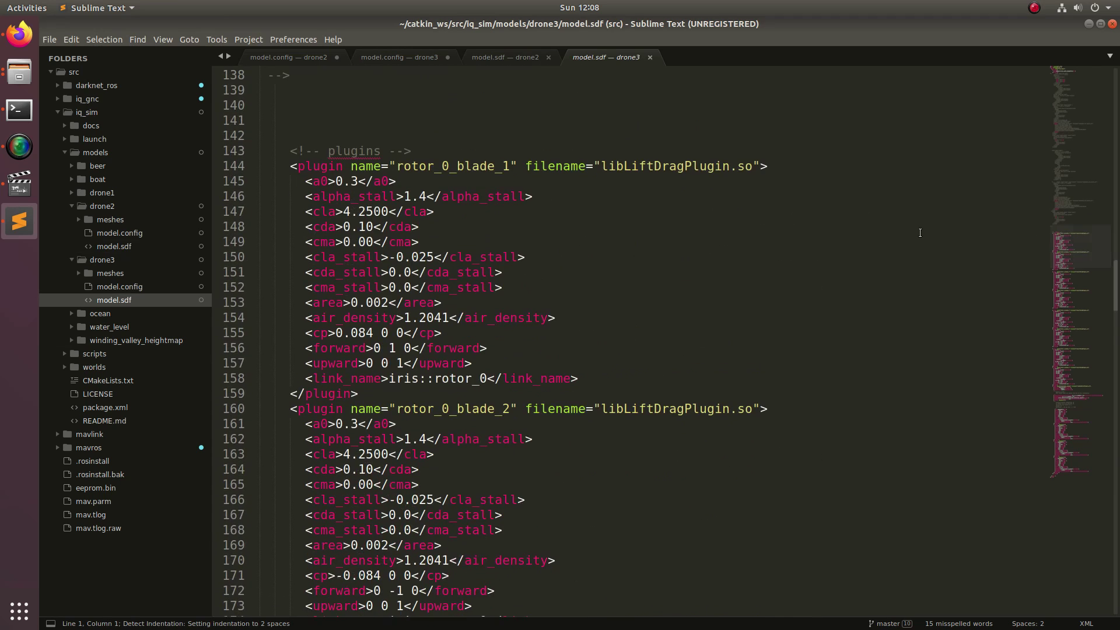
{"action": "scroll", "coordinate": [891, 218], "scroll_direction": "down", "scroll_amount": 15}
{"action": "scroll", "coordinate": [891, 217], "scroll_direction": "down", "scroll_amount": 20}
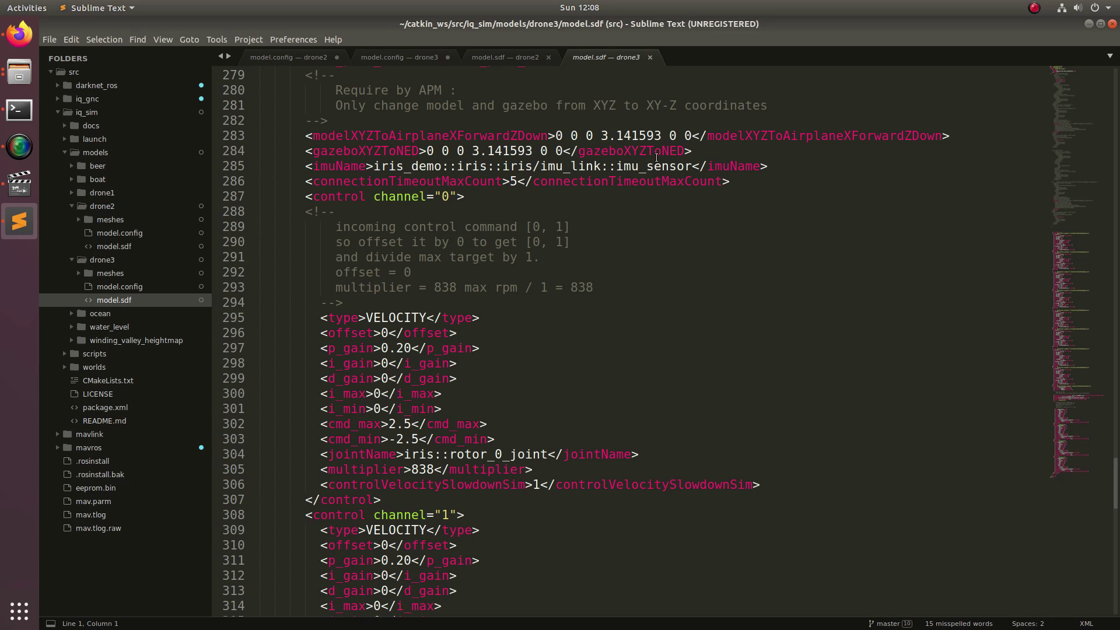
{"action": "scroll", "coordinate": [609, 208], "scroll_direction": "up", "scroll_amount": 5}
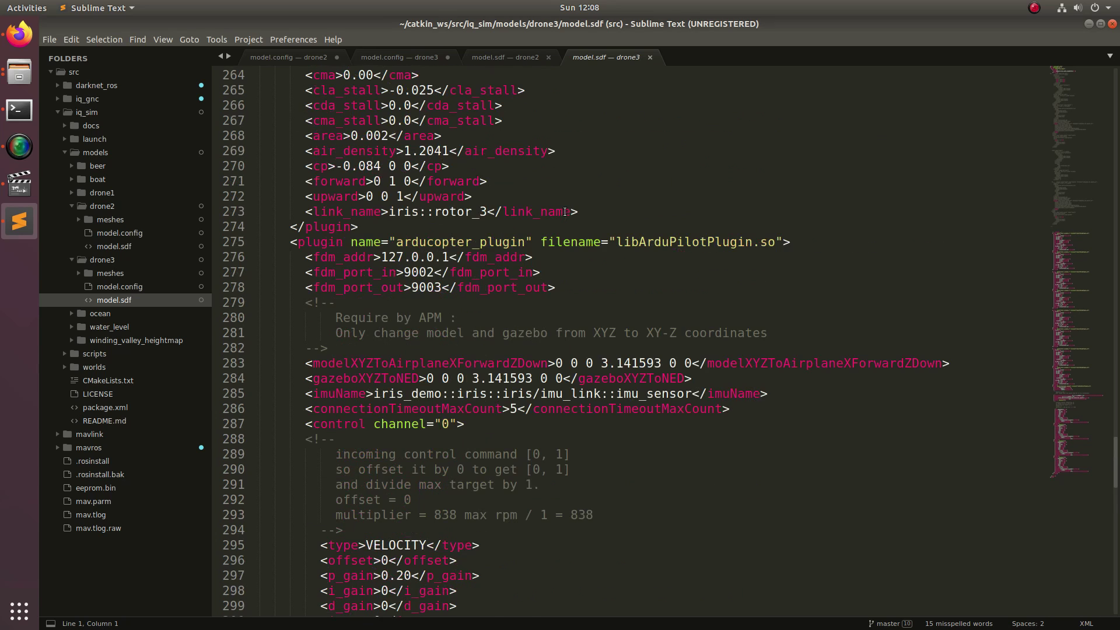
{"action": "left_click", "coordinate": [429, 272]}
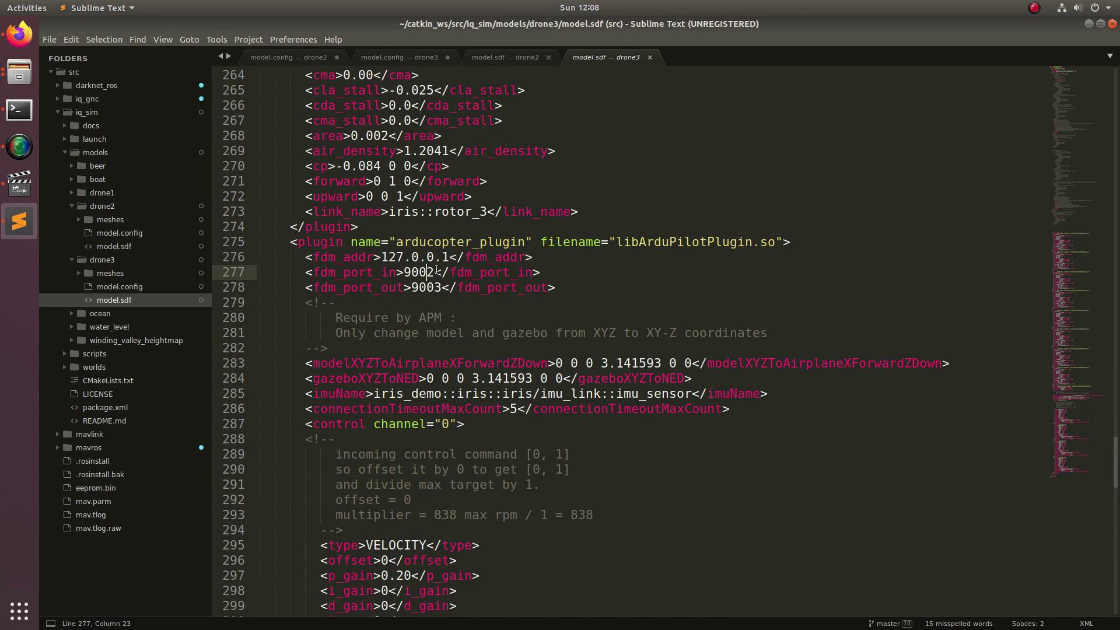
{"action": "key", "text": "BackSpace"}
{"action": "type", "text": "2"}
{"action": "key", "text": "Down"}
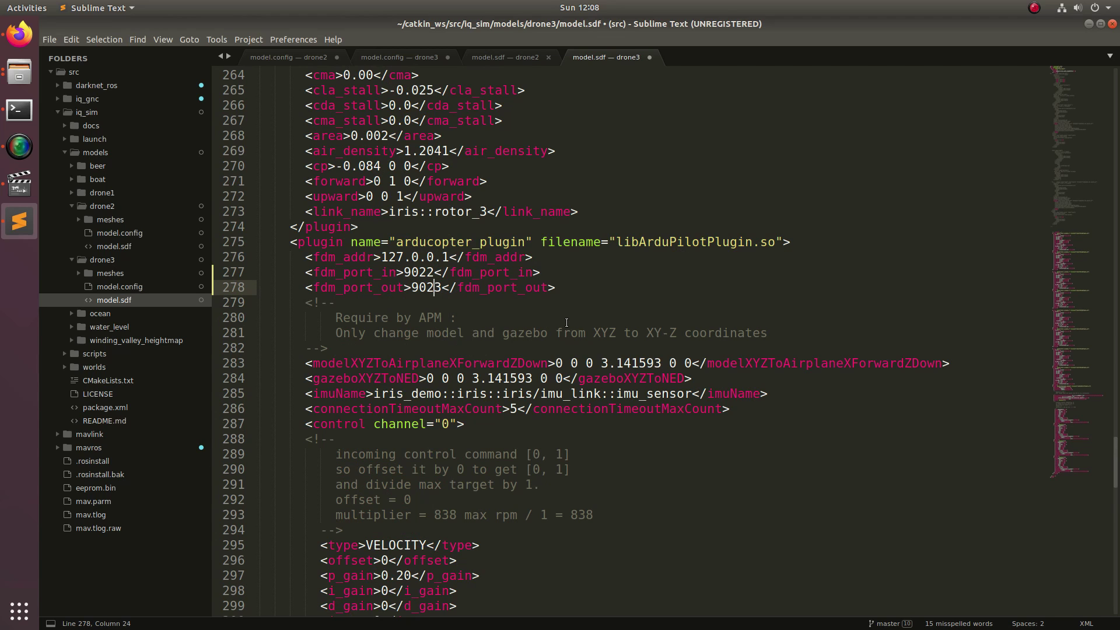
{"action": "key", "text": "ctrl+s"}
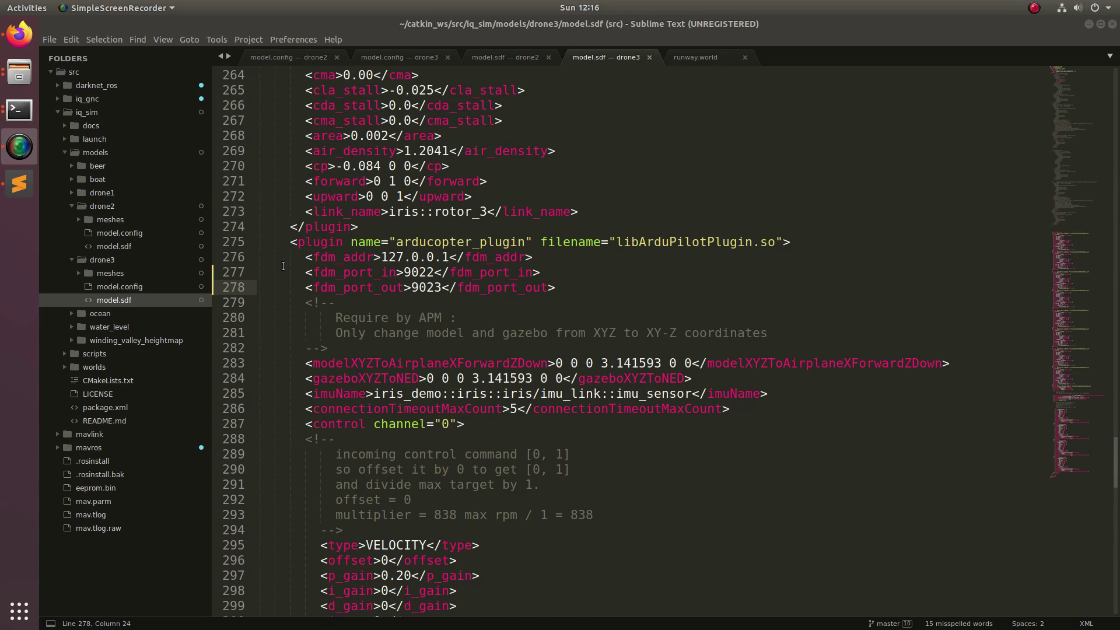
Open worlds/runway.world and delete the iris model block with its camera, lines 81–177
{"action": "left_click", "coordinate": [82, 154]}
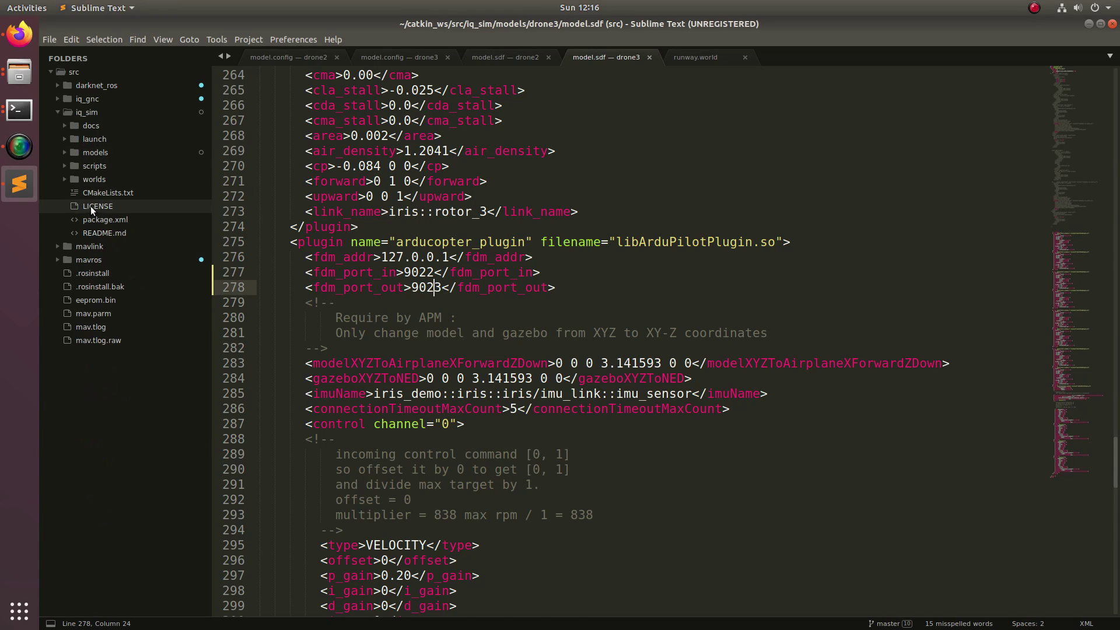
{"action": "left_click", "coordinate": [116, 179]}
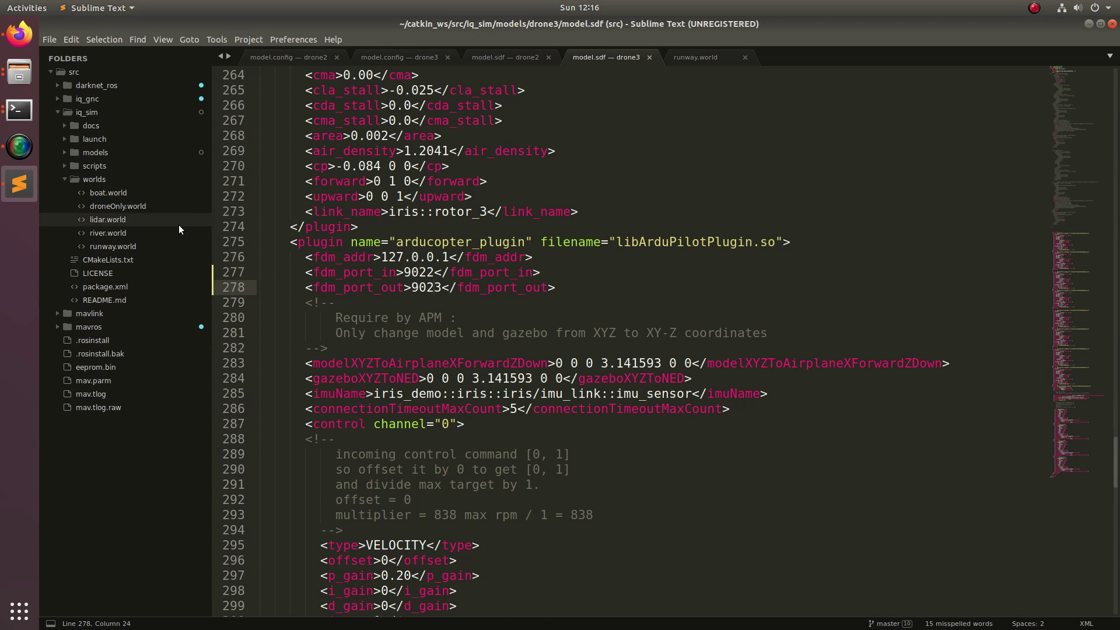
{"action": "left_click", "coordinate": [155, 246]}
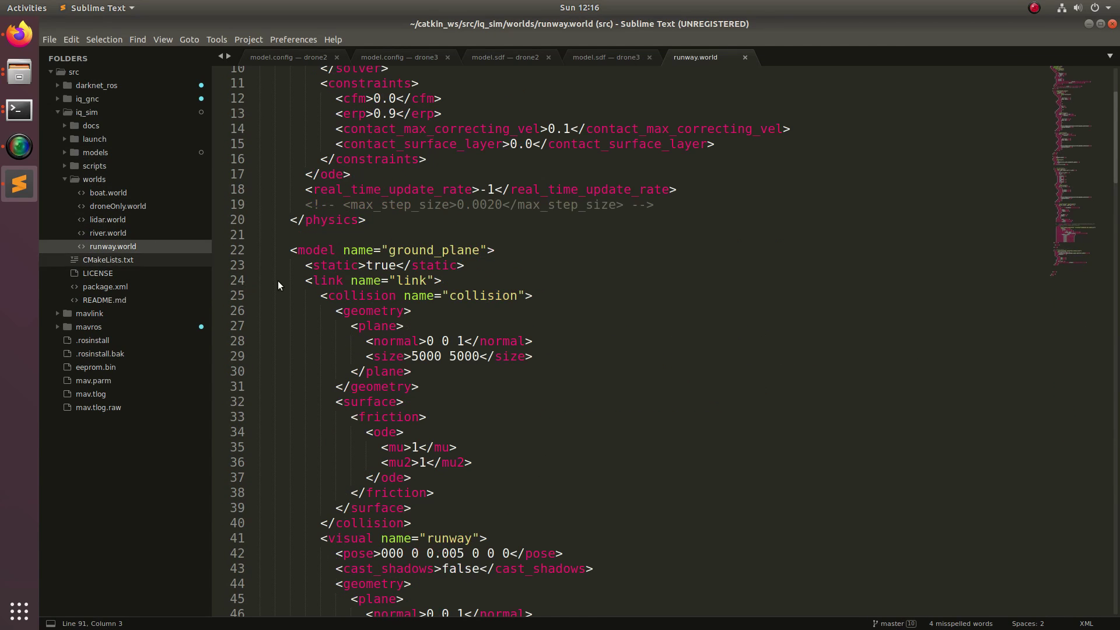
{"action": "scroll", "coordinate": [452, 301], "scroll_direction": "down", "scroll_amount": 20}
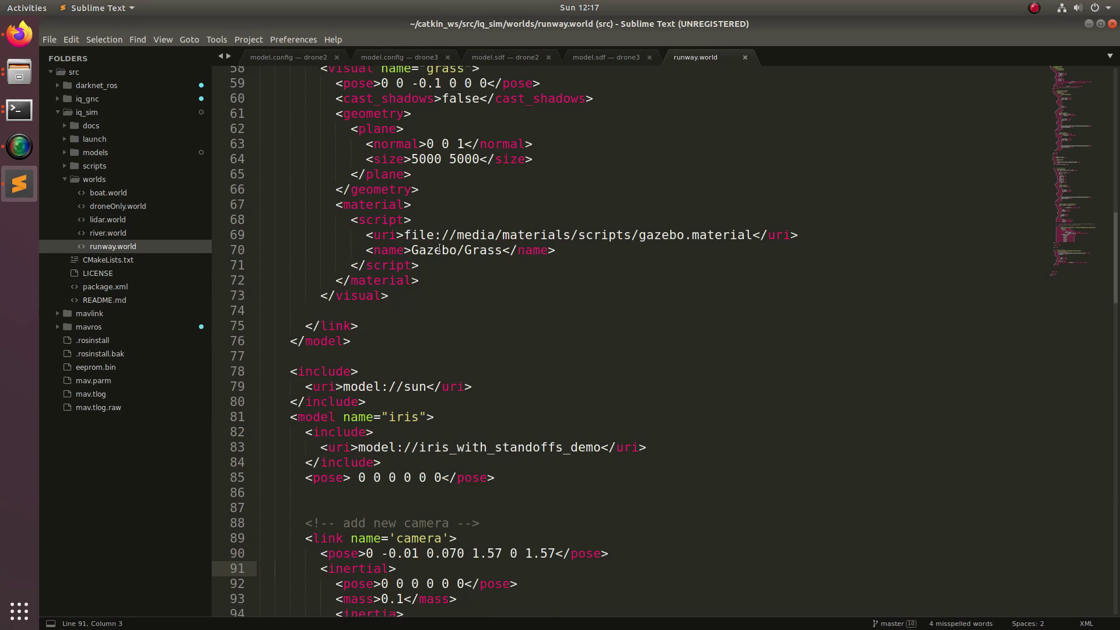
{"action": "triple_click", "coordinate": [312, 196]}
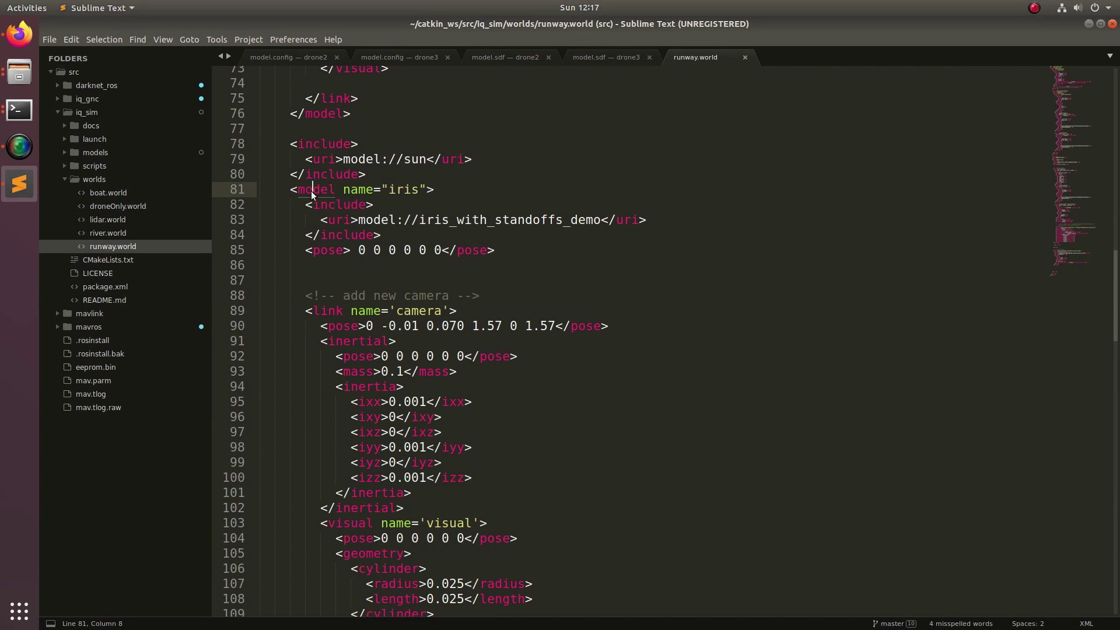
{"action": "left_click", "coordinate": [289, 189]}
{"action": "left_click_drag", "start_coordinate": [290, 189], "coordinate": [489, 412]}
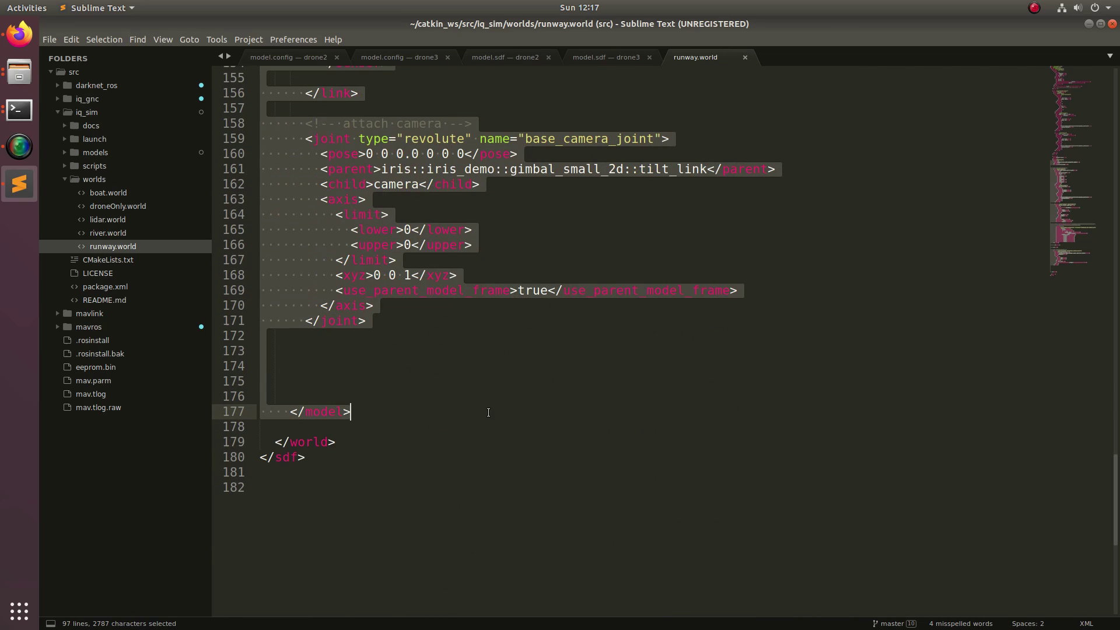
{"action": "key", "text": "BackSpace"}
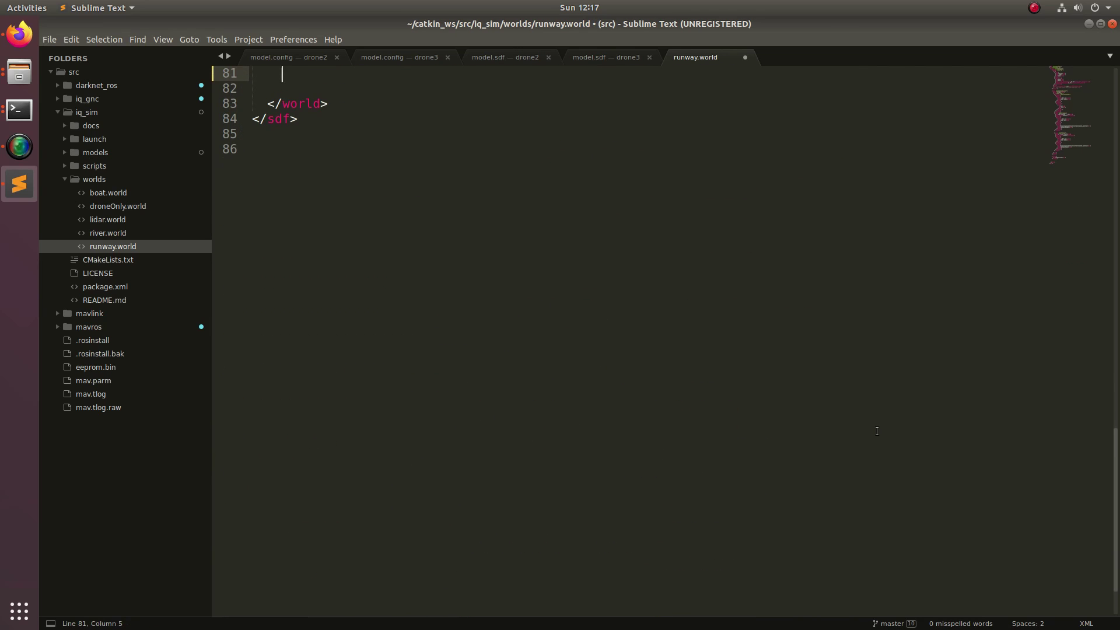
Start a <model name="drone1"> block with pose 10 0 0 0 0 0
{"action": "scroll", "coordinate": [590, 277], "scroll_direction": "up", "scroll_amount": 4}
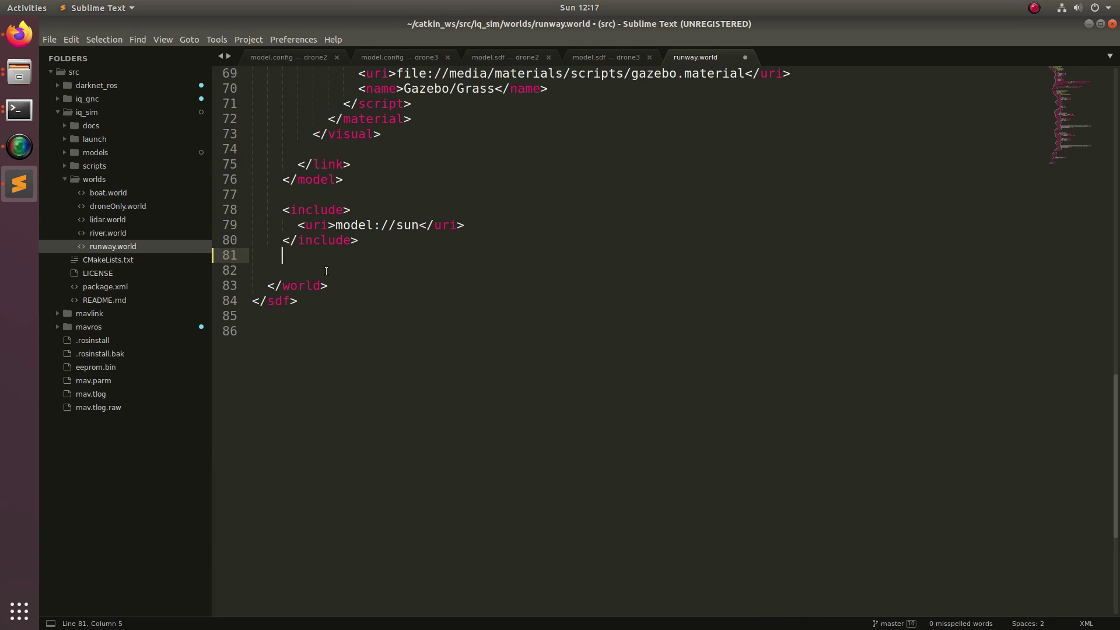
{"action": "type", "text": "<model name="}
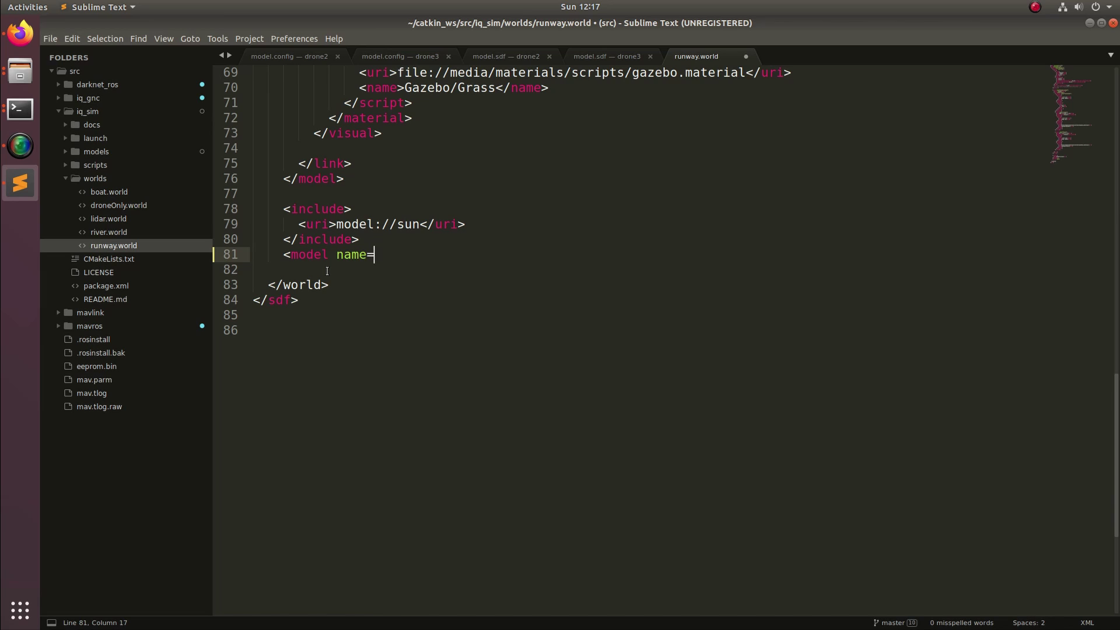
{"action": "type", "text": "\"drone1\">"}
{"action": "key", "text": "Return"}
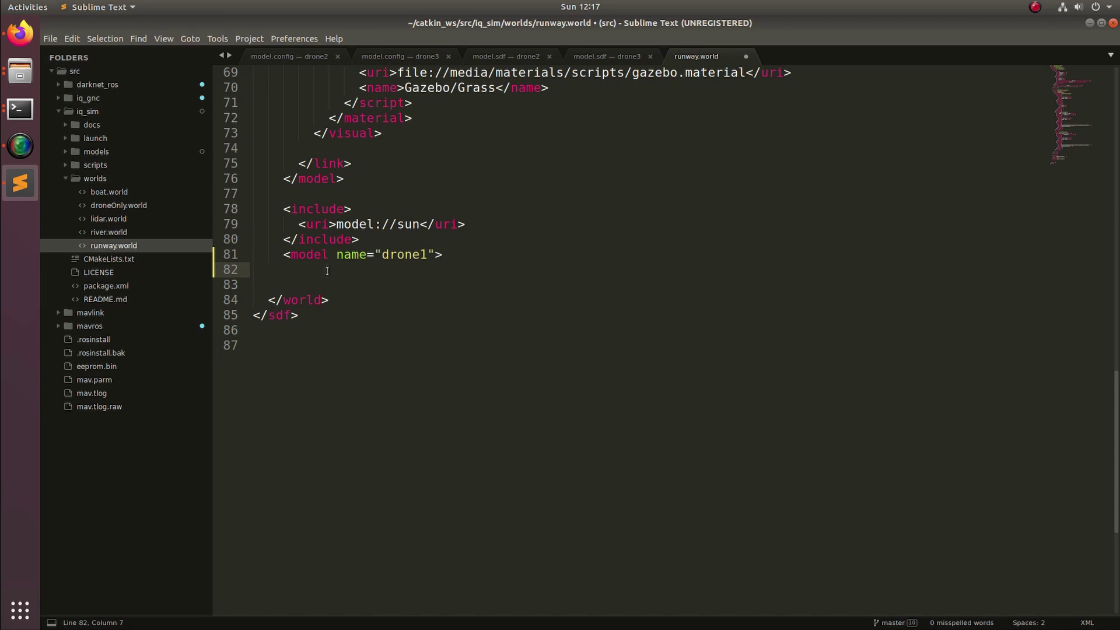
{"action": "type", "text": "<pose> 10 0 0 0 0 0</"}
{"action": "key", "text": "Return"}
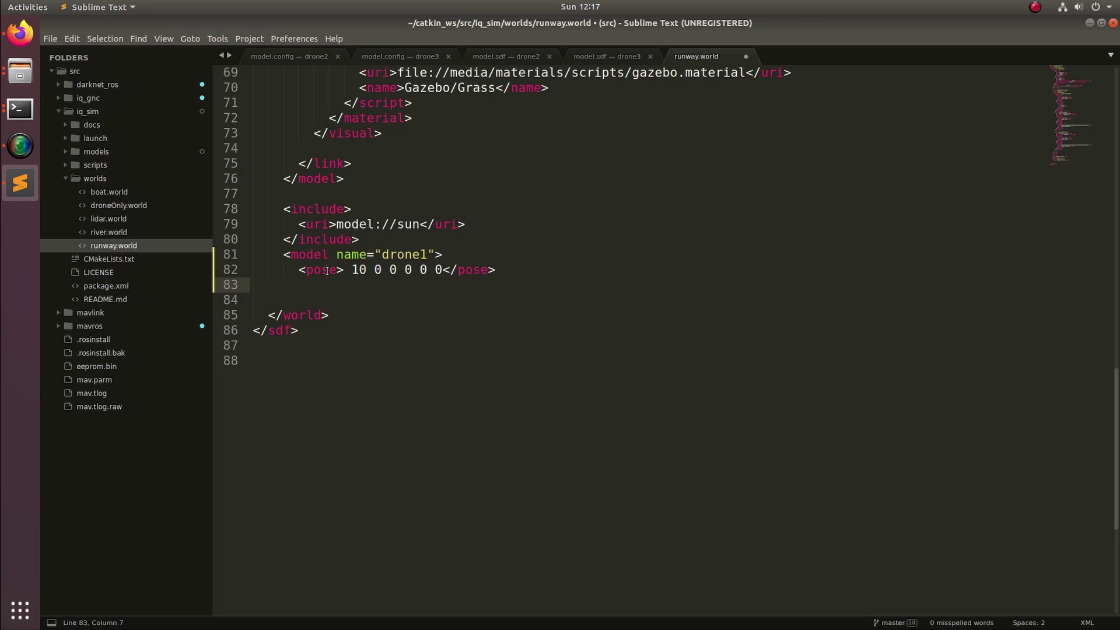
Add an include with uri model://drone1, close the model tag, and save runway.world
{"action": "type", "text": "<include"}
{"action": "key", "text": "Return"}
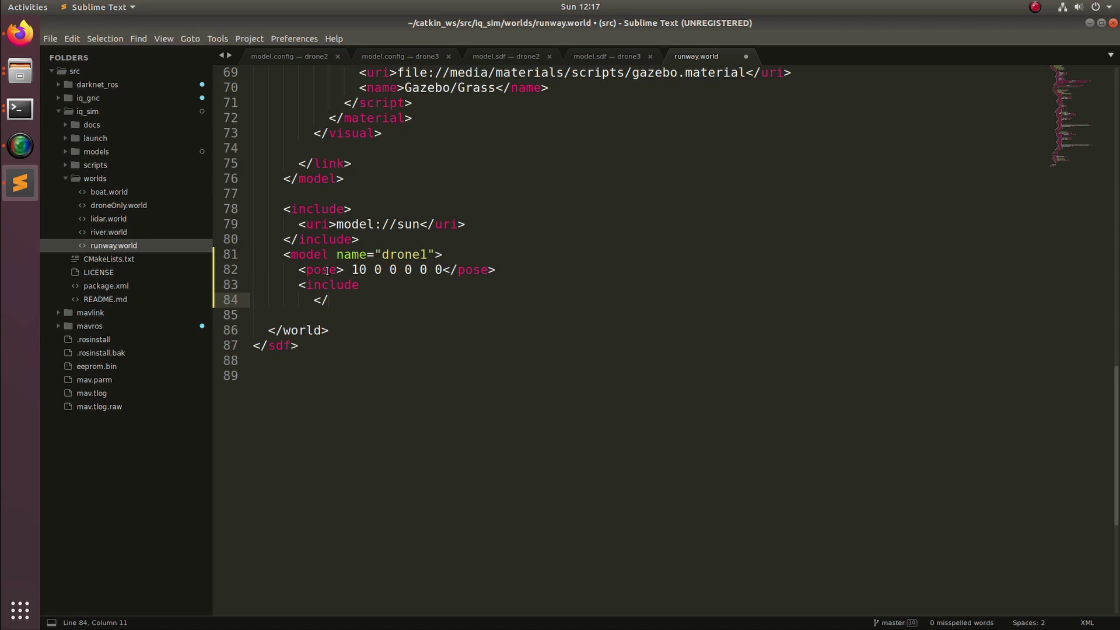
{"action": "key", "text": "Return"}
{"action": "type", "text": "</model>"}
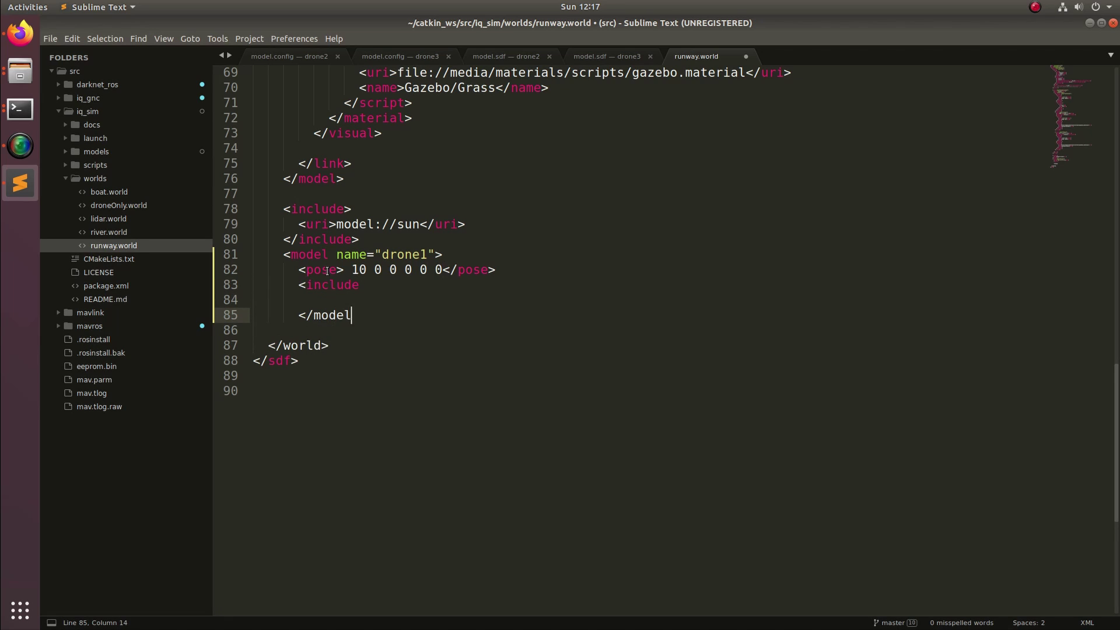
{"action": "key", "text": "Up"}
{"action": "key", "text": "Up"}
{"action": "key", "text": "End"}
{"action": "type", "text": ">"}
{"action": "key", "text": "Down"}
{"action": "key", "text": "Return"}
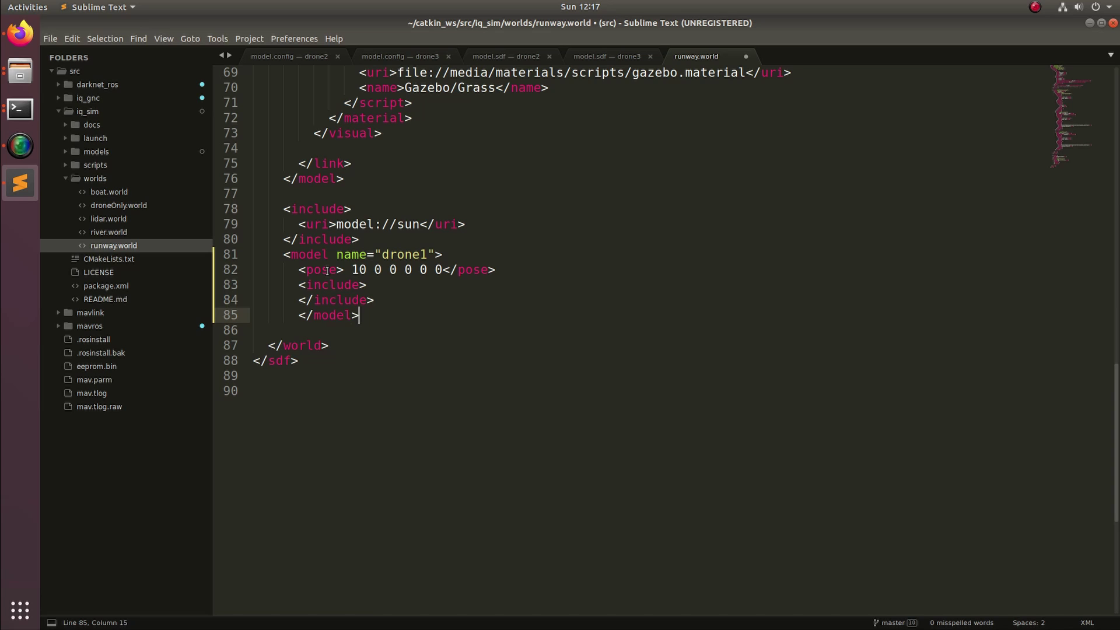
{"action": "type", "text": "</include>"}
{"action": "key", "text": "Up"}
{"action": "type", "text": "<u"}
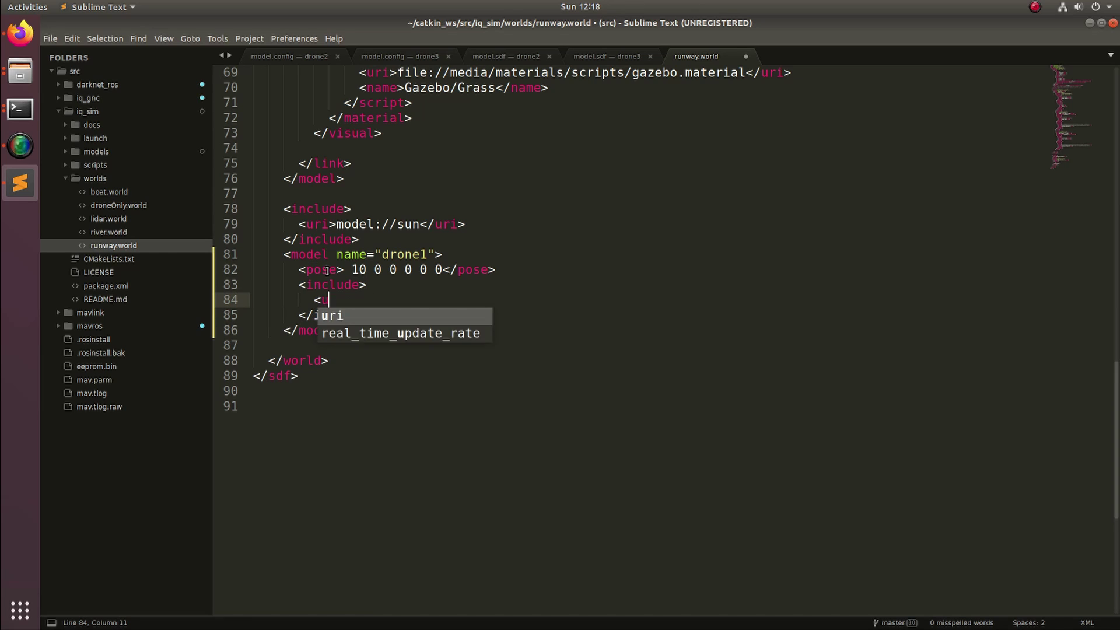
{"action": "type", "text": "ri>model:"}
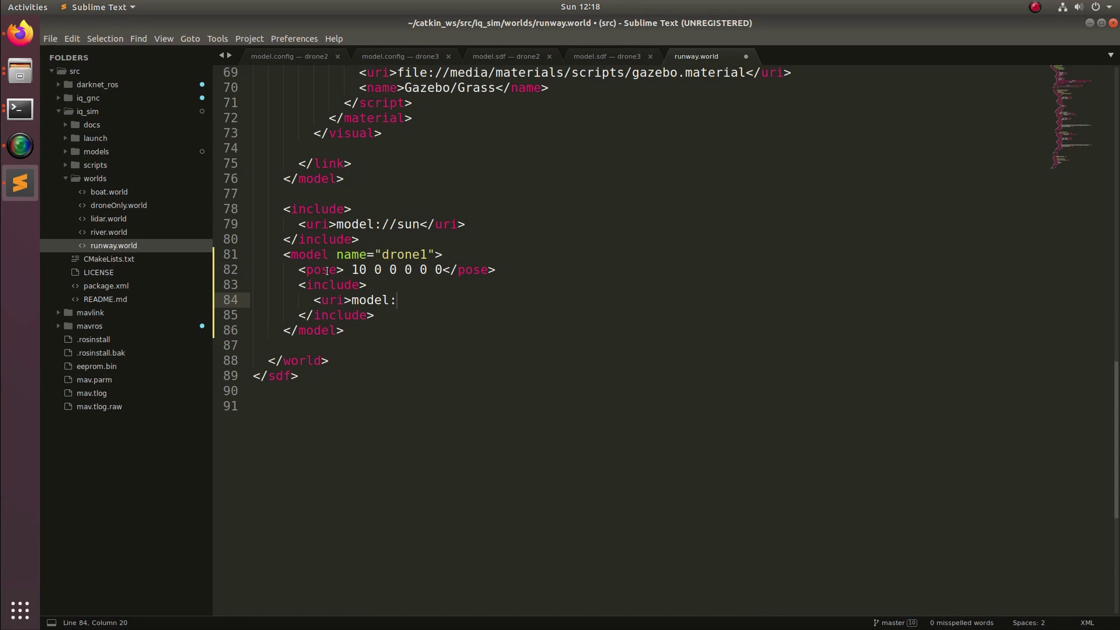
{"action": "type", "text": "//drone1</uri>"}
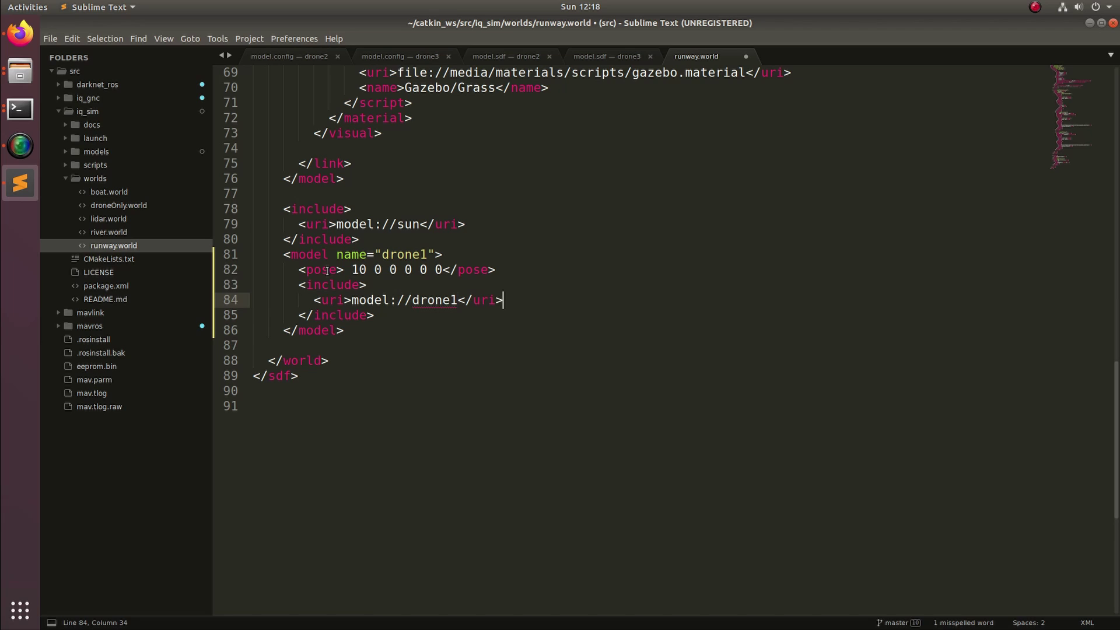
{"action": "key", "text": "Up"}
{"action": "key", "text": "Down"}
{"action": "key", "text": "Down"}
{"action": "key", "text": "ctrl+s"}
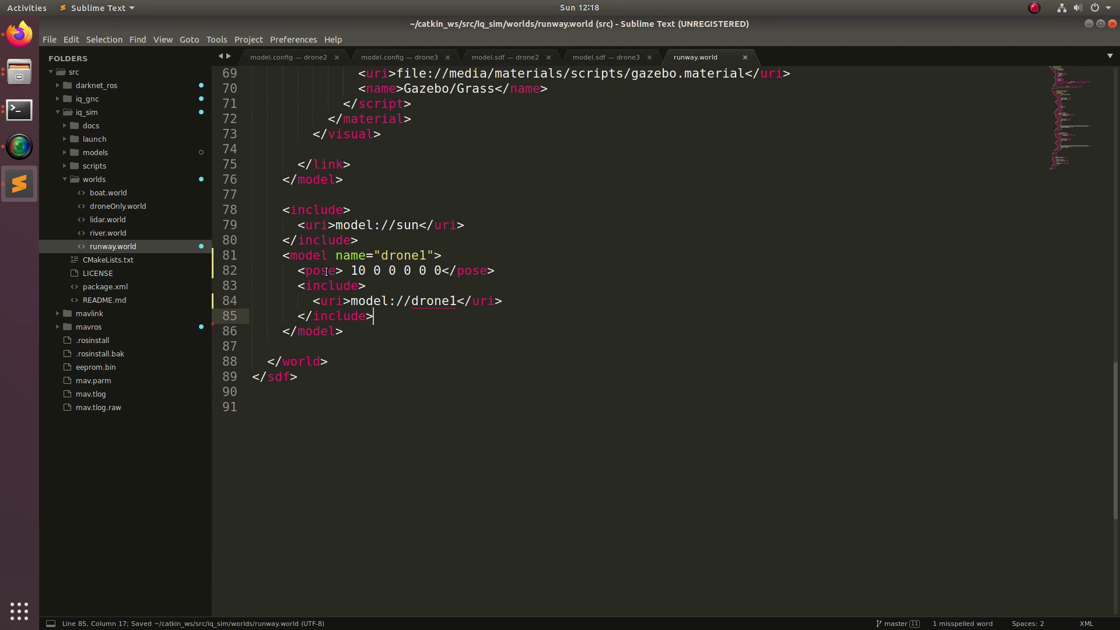
{"action": "key", "text": "Down"}
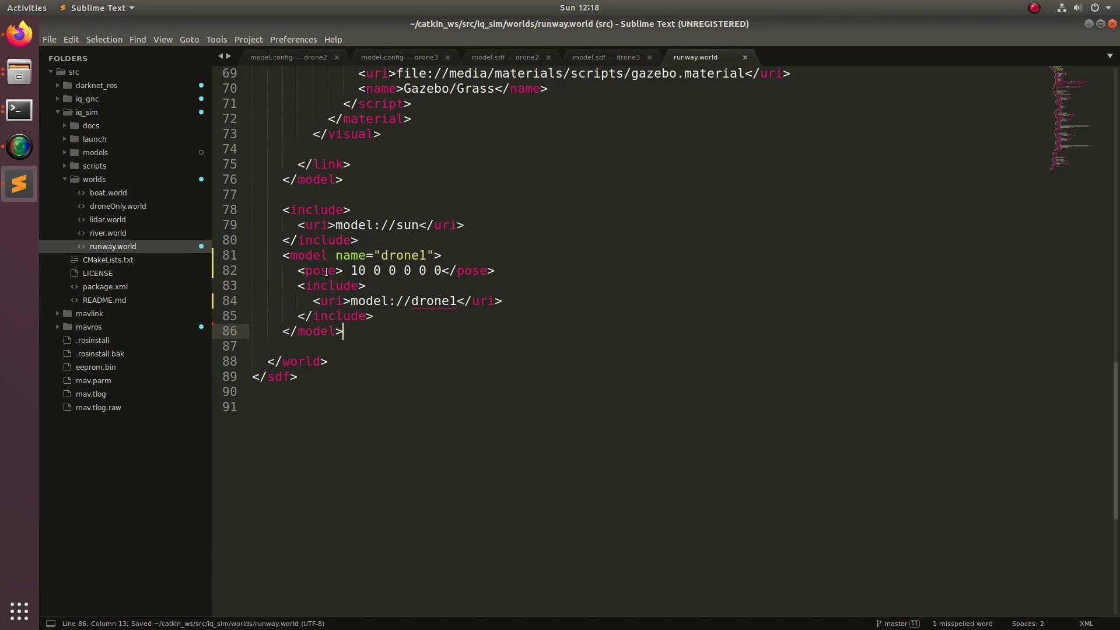
Copy the drone1 model block and paste a duplicate on a new line below it
{"action": "key", "text": "shift+Up"}
{"action": "key", "text": "shift+Up"}
{"action": "key", "text": "shift+Up"}
{"action": "key", "text": "shift+Up"}
{"action": "key", "text": "shift+Up"}
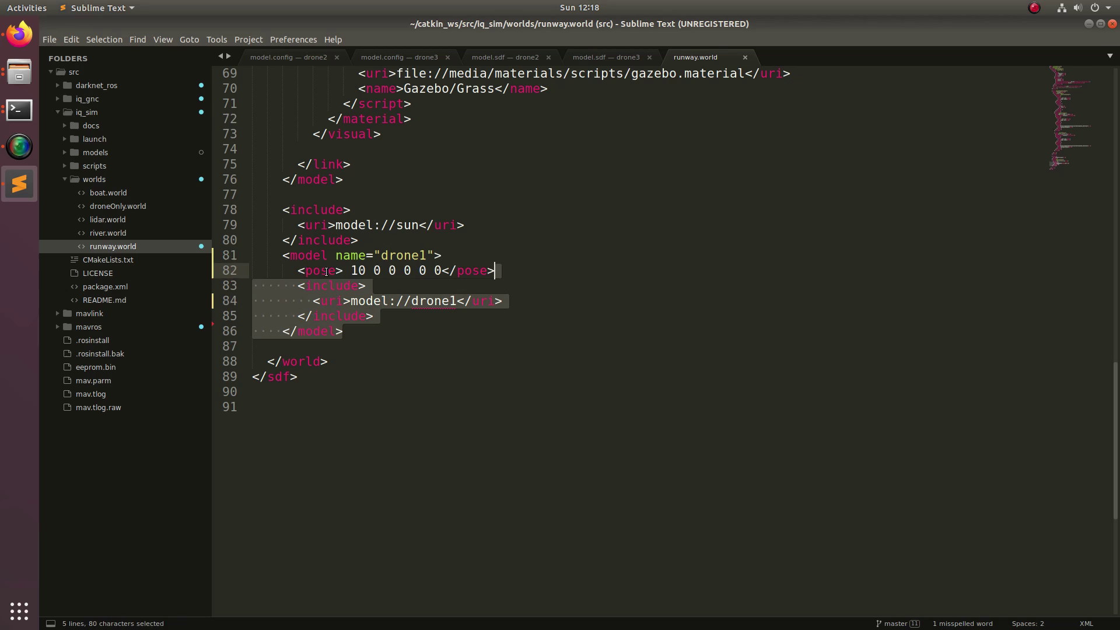
{"action": "key", "text": "shift+Home"}
{"action": "key", "text": "ctrl+c"}
{"action": "key", "text": "Down"}
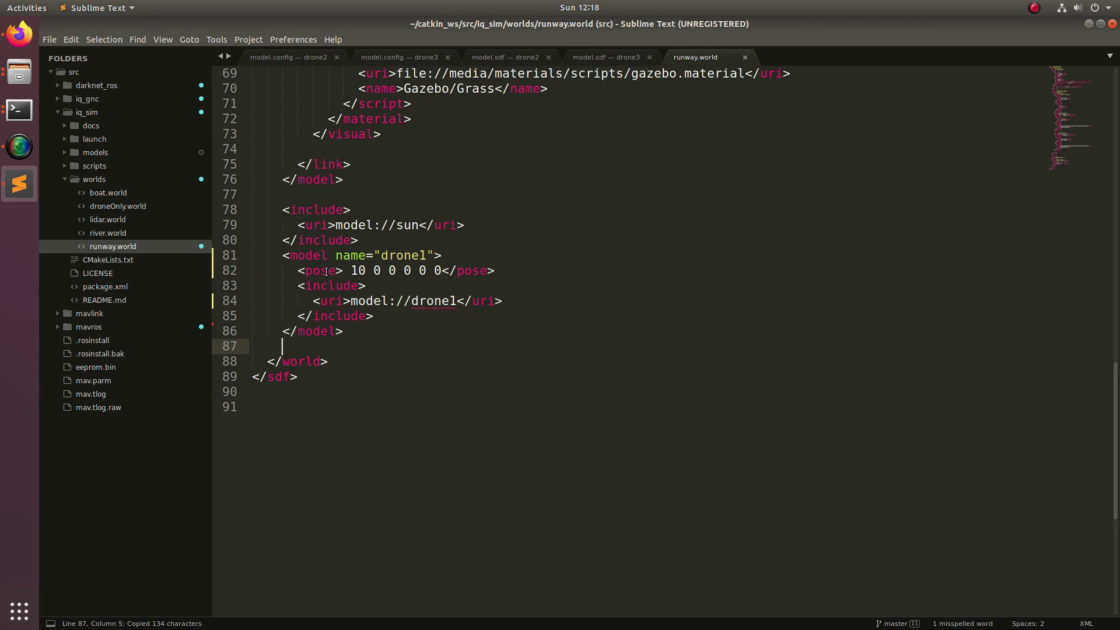
{"action": "key", "text": "Down"}
{"action": "key", "text": "Up"}
{"action": "key", "text": "Return"}
{"action": "key", "text": "Up"}
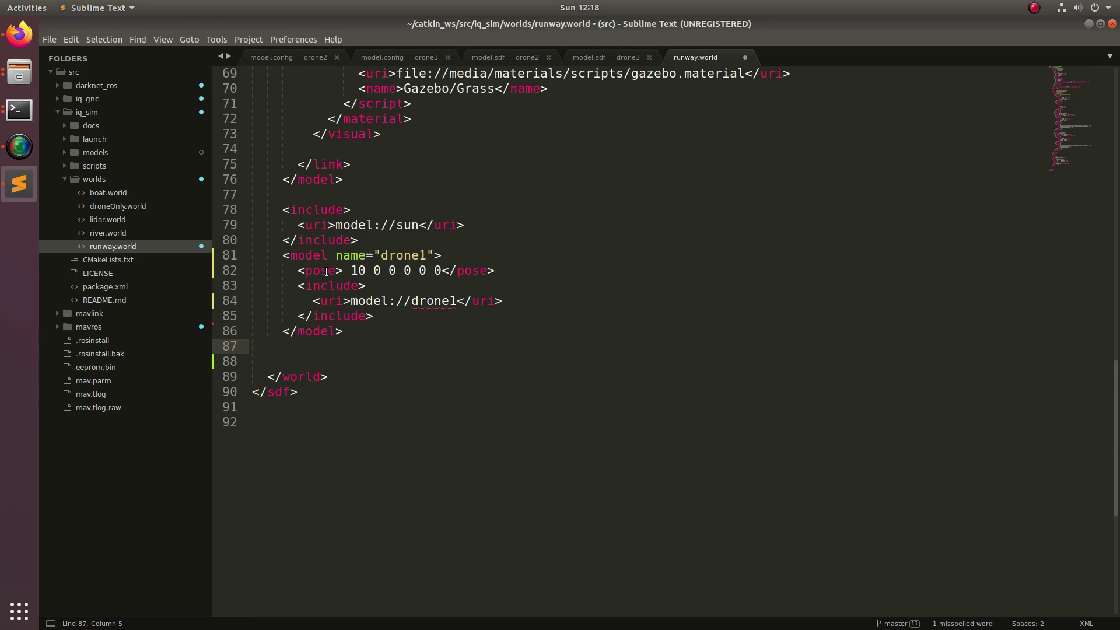
{"action": "key", "text": "ctrl+v"}
Rename the copy to drone2, set its x pose to 12, and point its URI to model://drone2
{"action": "key", "text": "Up"}
{"action": "key", "text": "Up"}
{"action": "key", "text": "Up"}
{"action": "key", "text": "Up"}
{"action": "key", "text": "Up"}
{"action": "key", "text": "ctrl+Right"}
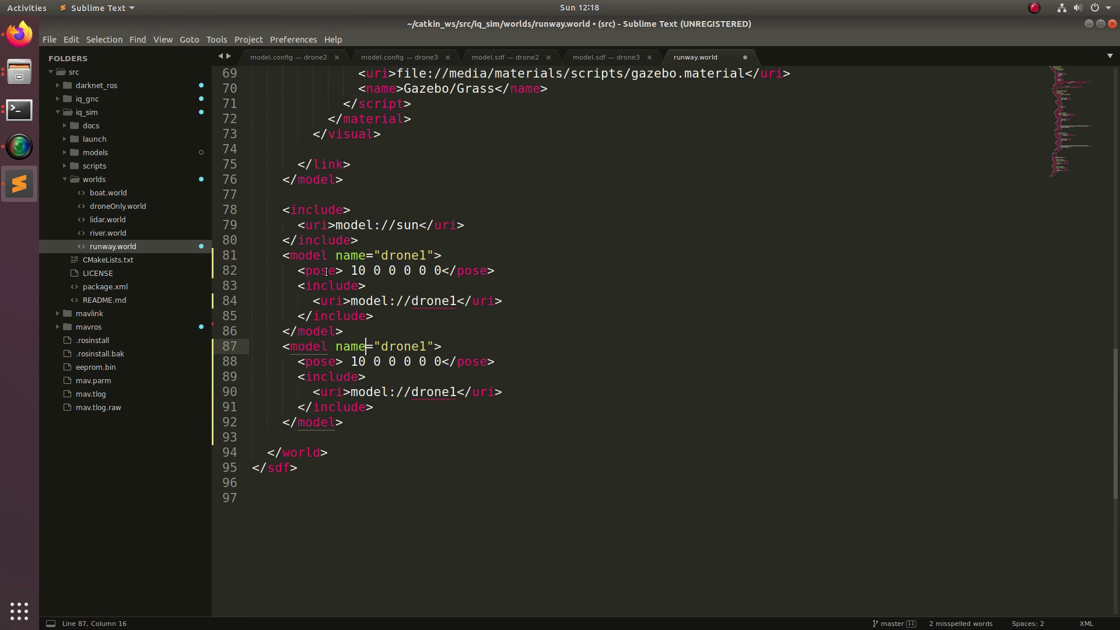
{"action": "key", "text": "BackSpace"}
{"action": "type", "text": "2"}
{"action": "key", "text": "Down"}
{"action": "key", "text": "Left"}
{"action": "key", "text": "Left"}
{"action": "key", "text": "Left"}
{"action": "key", "text": "Left"}
{"action": "key", "text": "Left"}
{"action": "key", "text": "Left"}
{"action": "key", "text": "Left"}
{"action": "key", "text": "Left"}
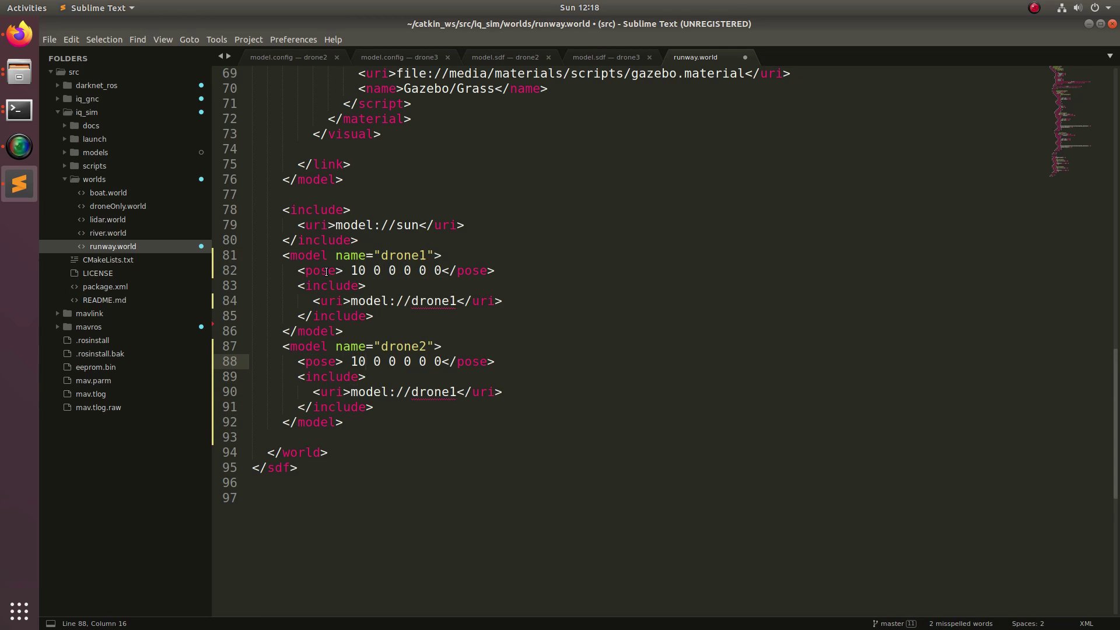
{"action": "key", "text": "BackSpace"}
{"action": "type", "text": "2"}
{"action": "key", "text": "Down"}
{"action": "key", "text": "Down"}
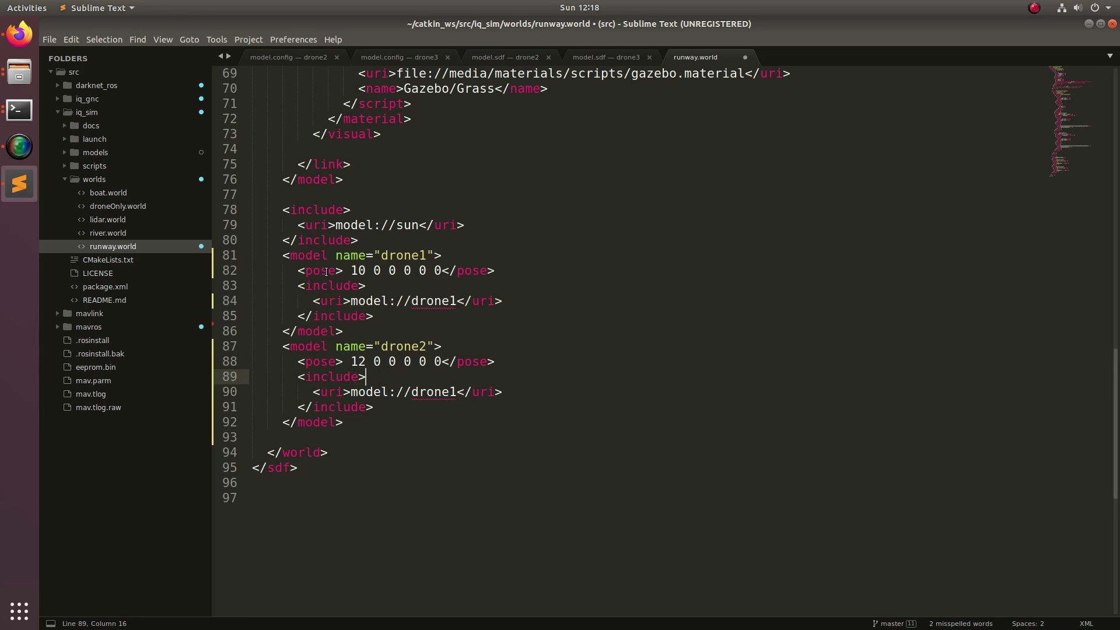
{"action": "key", "text": "End"}
{"action": "key", "text": "Left"}
{"action": "key", "text": "Left"}
{"action": "key", "text": "Down"}
{"action": "key", "text": "Down"}
Paste a third copy of the block and rename it drone3
{"action": "key", "text": "Return"}
{"action": "key", "text": "ctrl+v"}
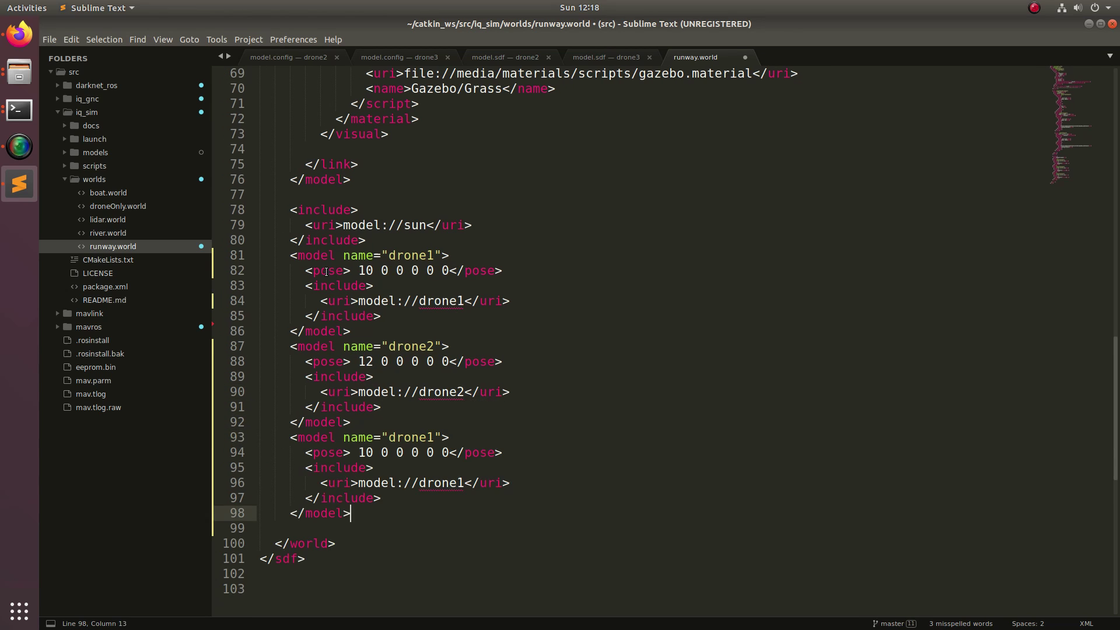
{"action": "key", "text": "Up"}
{"action": "key", "text": "Up"}
{"action": "key", "text": "Up"}
{"action": "key", "text": "Up"}
{"action": "key", "text": "Up"}
{"action": "key", "text": "End"}
{"action": "key", "text": "Left"}
{"action": "key", "text": "Left"}
{"action": "key", "text": "BackSpace"}
{"action": "type", "text": "3"}
{"action": "key", "text": "Down"}
{"action": "key", "text": "Down"}
Set drone3's x pose to 14, point it to model://drone3, and save runway.world
{"action": "key", "text": "Up"}
{"action": "key", "text": "BackSpace"}
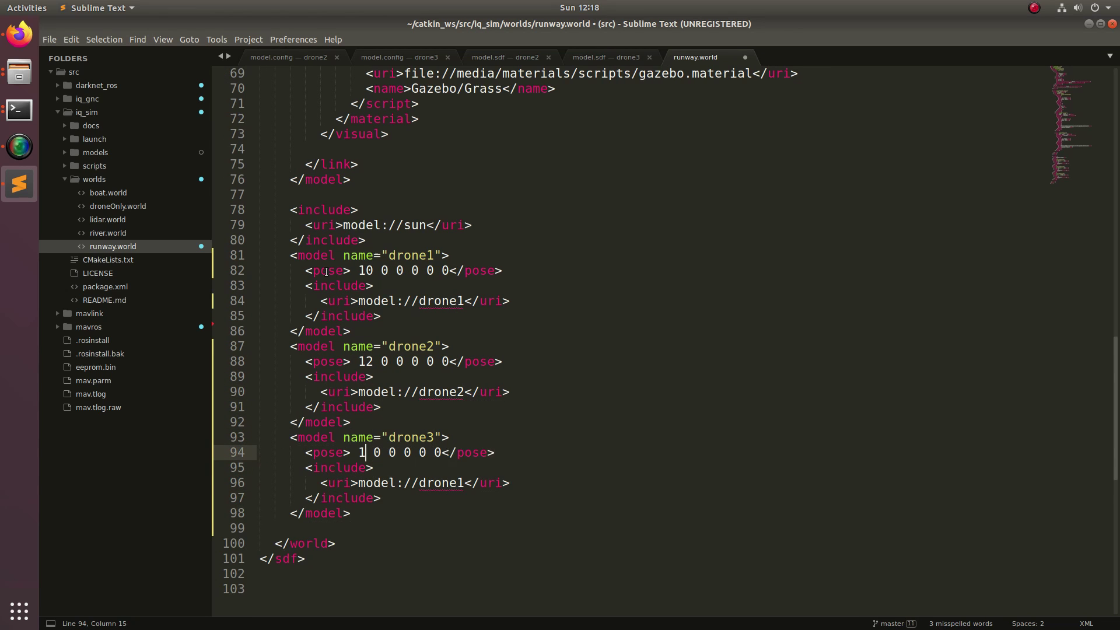
{"action": "type", "text": "4"}
{"action": "key", "text": "Down"}
{"action": "key", "text": "Down"}
{"action": "key", "text": "End"}
{"action": "key", "text": "Left"}
{"action": "key", "text": "Left"}
{"action": "key", "text": "Left"}
{"action": "key", "text": "Left"}
{"action": "key", "text": "Left"}
{"action": "key", "text": "Left"}
{"action": "key", "text": "BackSpace"}
{"action": "type", "text": "3"}
{"action": "key", "text": "ctrl+s"}
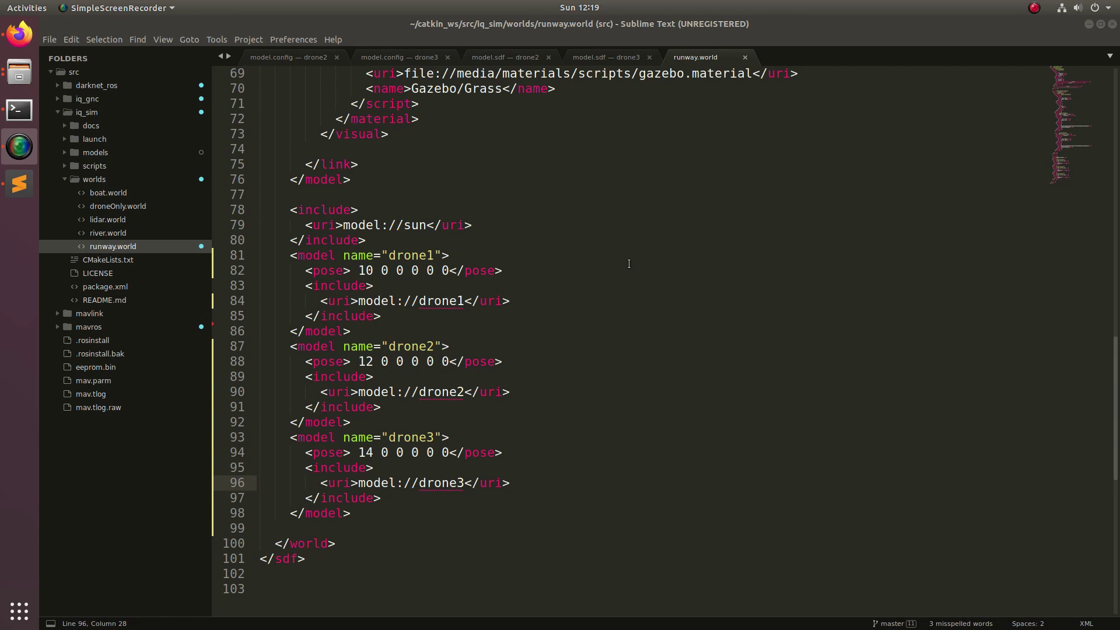
Run roslaunch iq_sim runway.launch in a new terminal window
{"action": "key", "text": "ctrl+alt+t"}
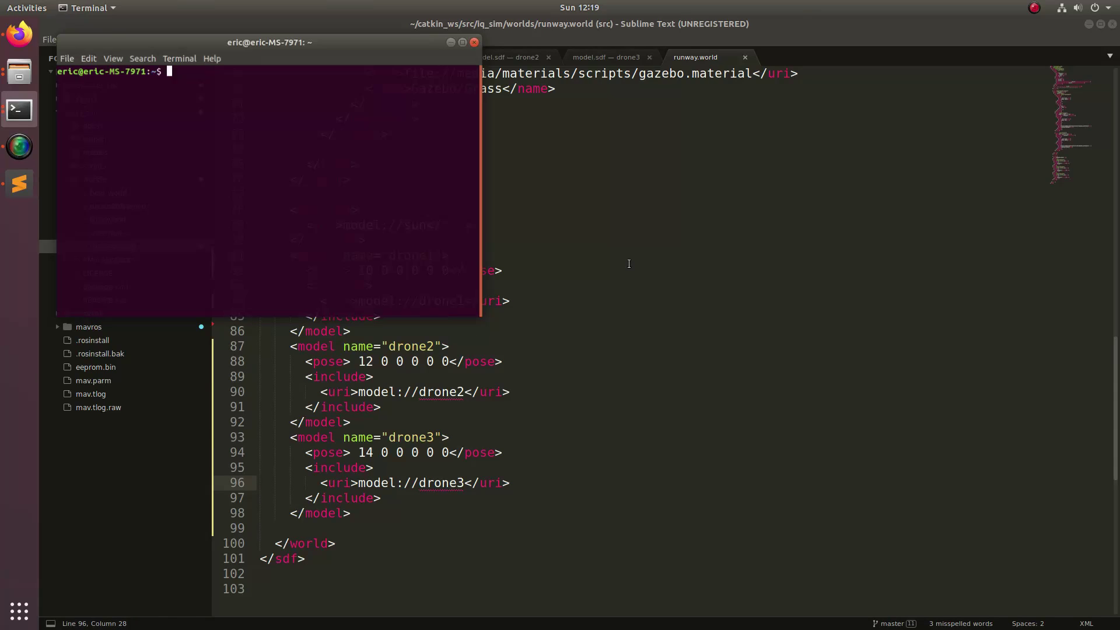
{"action": "type", "text": "roslaunch iq"}
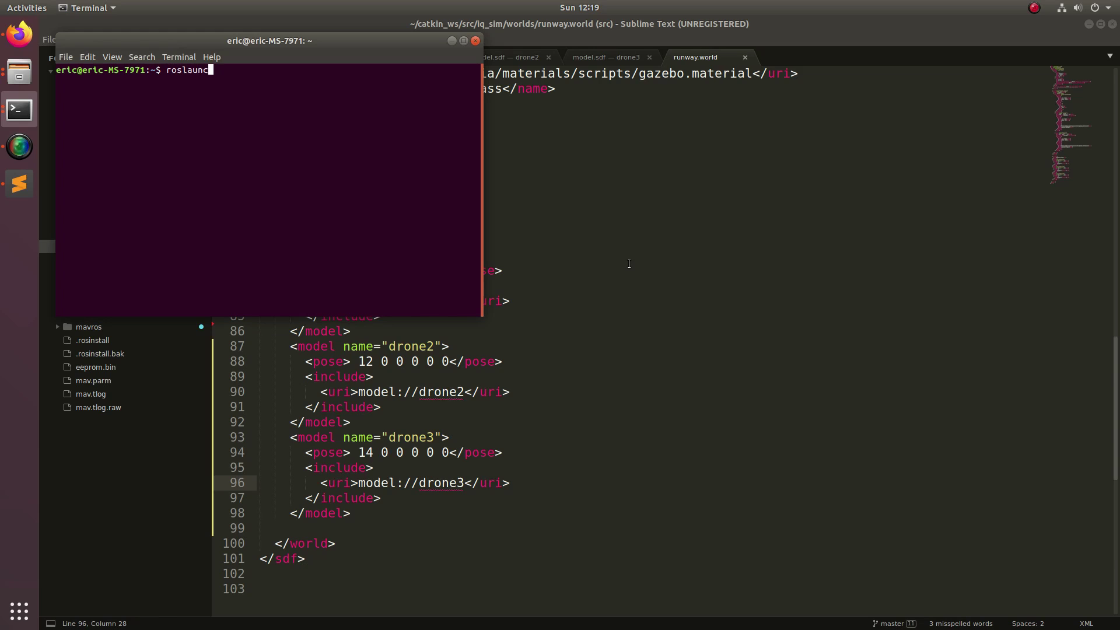
{"action": "type", "text": "_sim run"}
{"action": "key", "text": "Tab"}
{"action": "key", "text": "Return"}
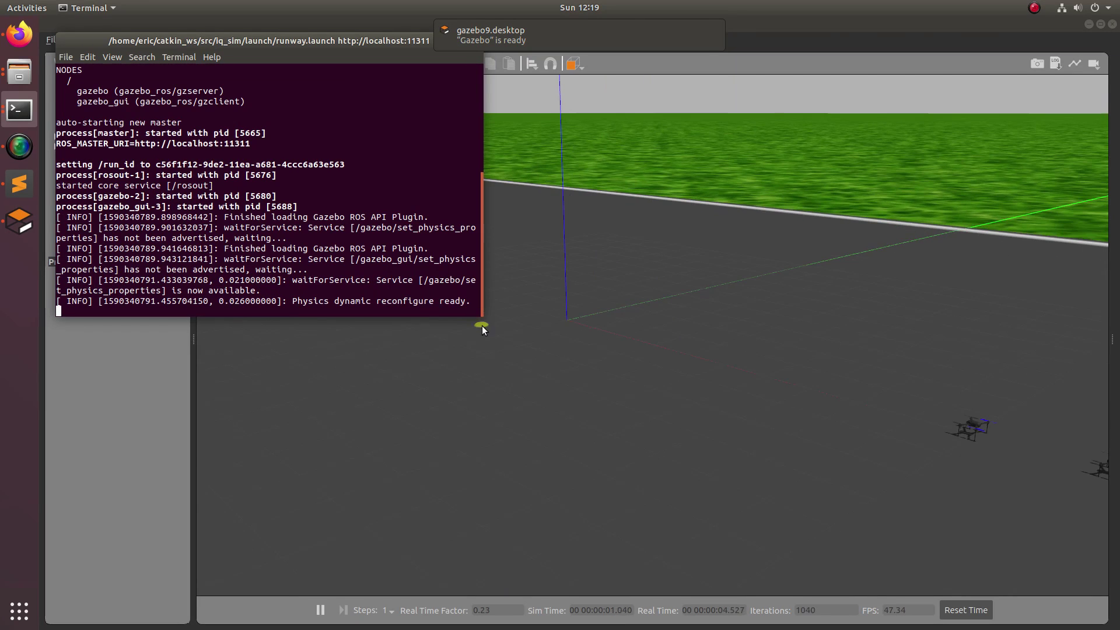
Zoom the Gazebo view in on the three drones on the runway
{"action": "left_click", "coordinate": [538, 329]}
{"action": "scroll", "coordinate": [607, 345], "scroll_direction": "down", "scroll_amount": 5}
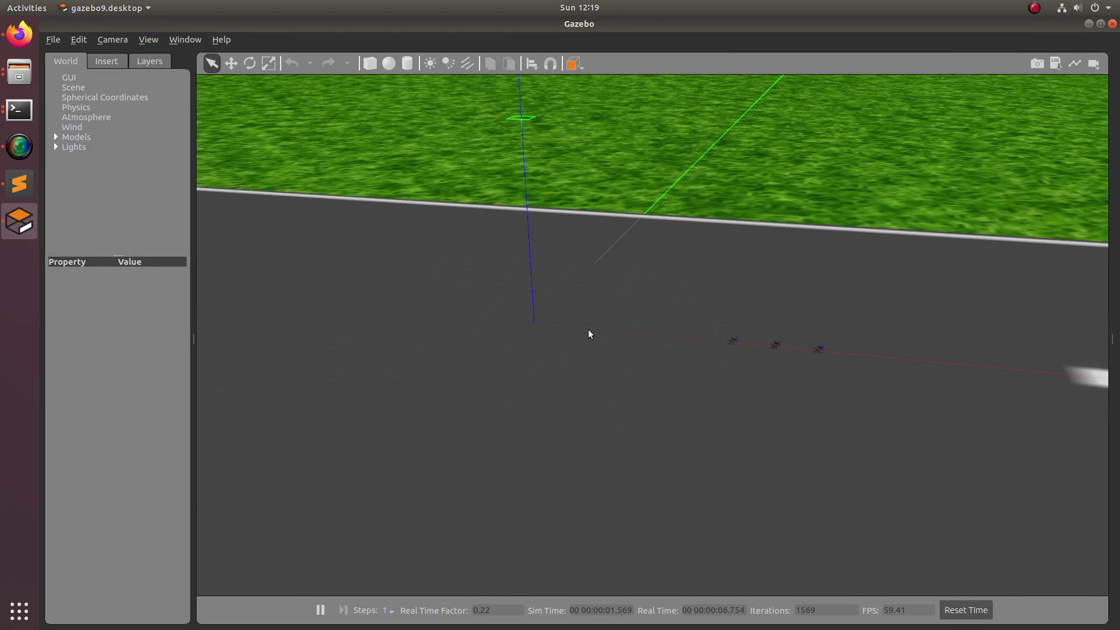
{"action": "scroll", "coordinate": [794, 338], "scroll_direction": "up", "scroll_amount": 5}
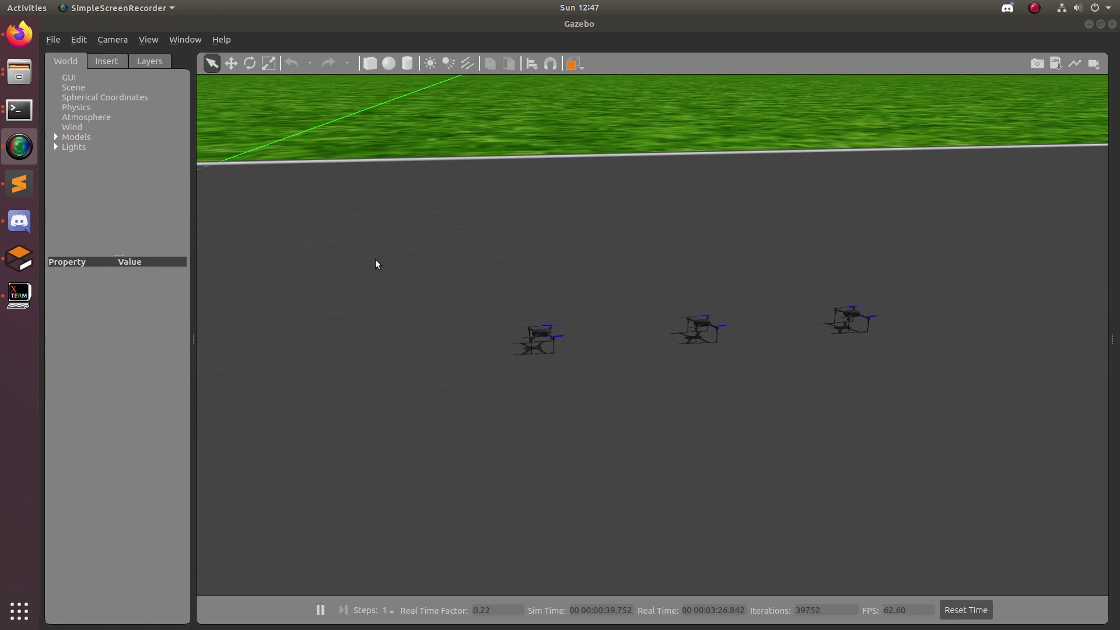
Raise the runway.launch terminal, add extra shell tabs, and switch to the second tab
{"action": "left_click", "coordinate": [19, 109]}
{"action": "left_click", "coordinate": [106, 57]}
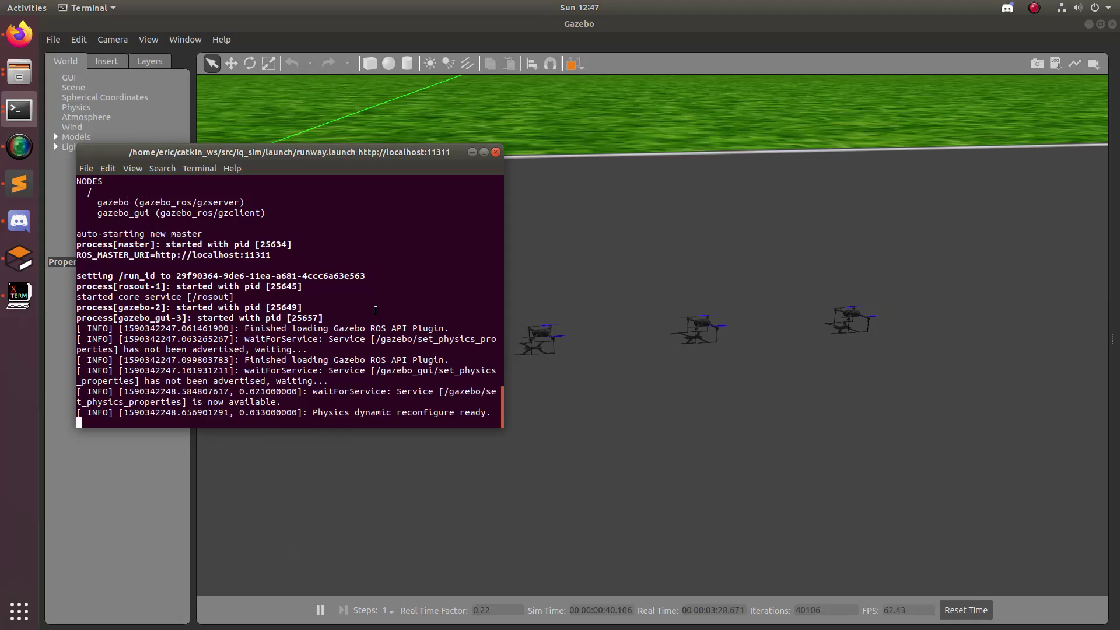
{"action": "key", "text": "ctrl+shift+t"}
{"action": "key", "text": "ctrl+shift+t"}
{"action": "key", "text": "ctrl+shift+t"}
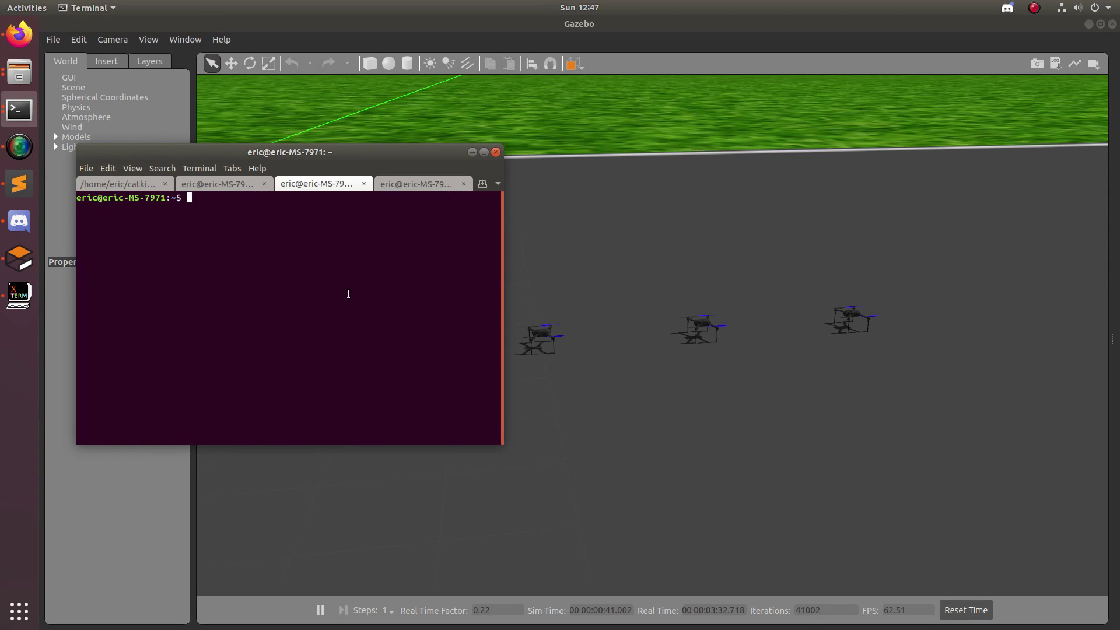
{"action": "key", "text": "ctrl+Page_Up"}
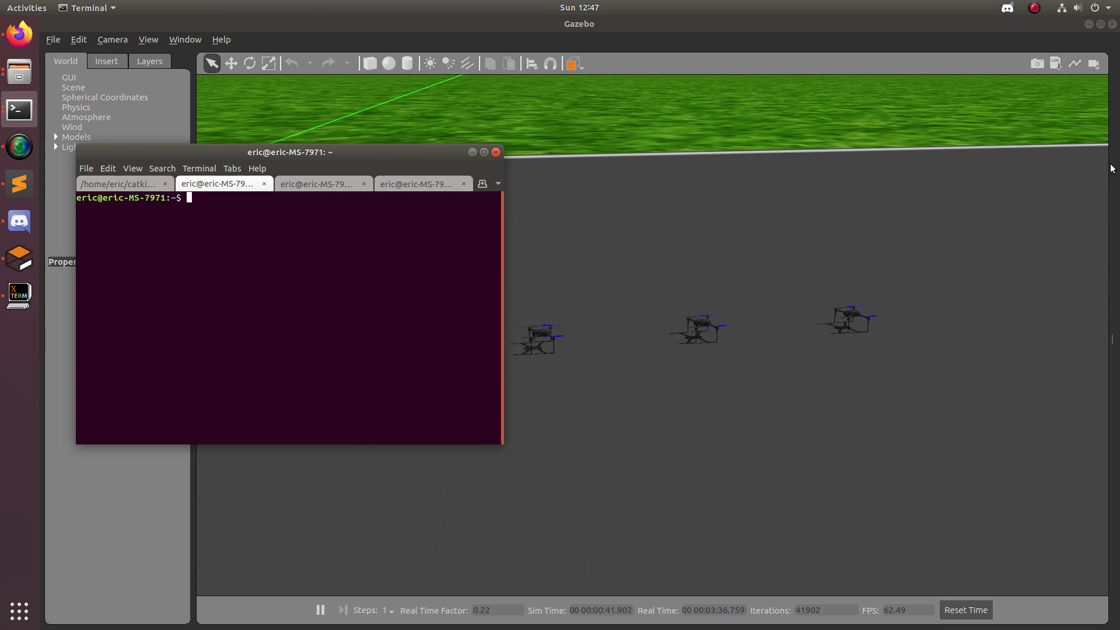
Paste the sim_vehicle.py -v ArduCopter -f gazebo-iris --console -I0 --out=tcpin:0.0.0.0:8100 command
{"action": "key", "text": "alt+Tab"}
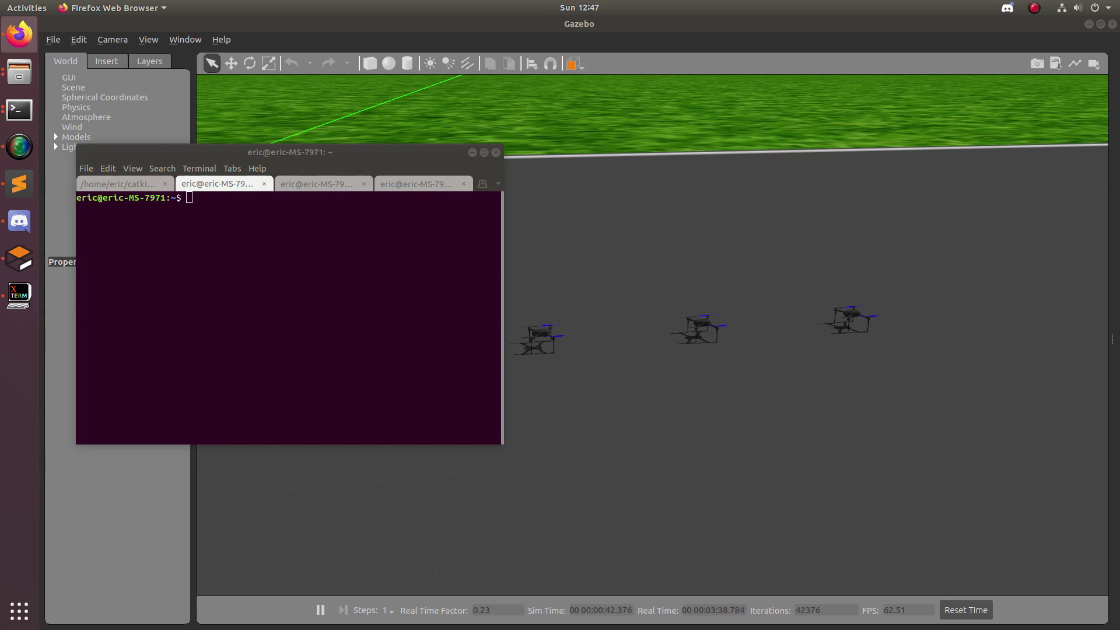
{"action": "left_click", "coordinate": [259, 254]}
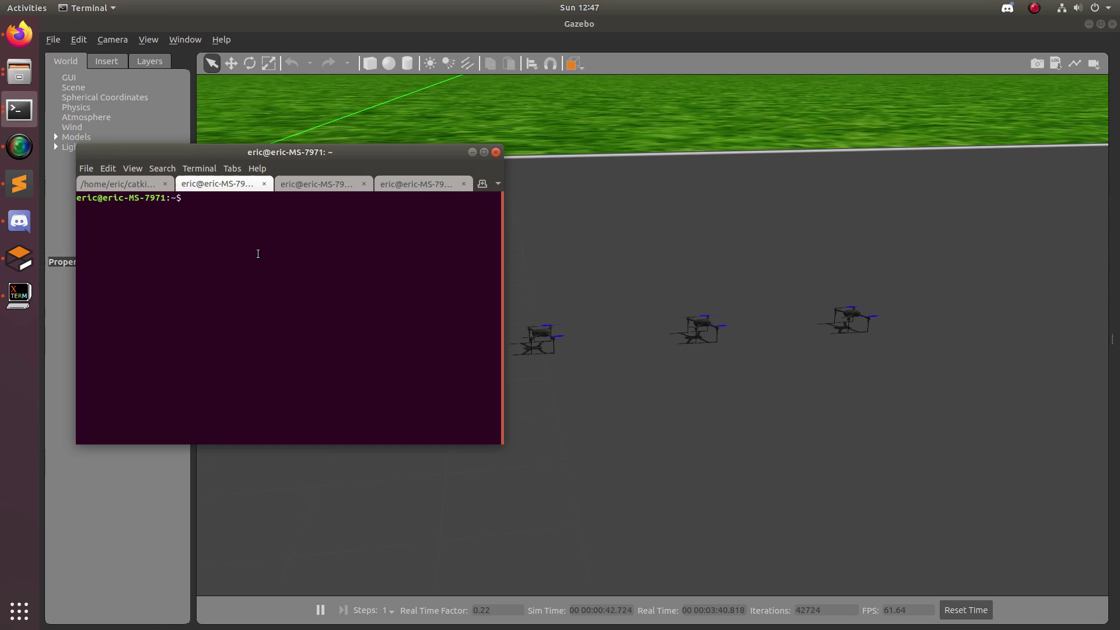
{"action": "type", "text": "sim_vehicle.py -v ArduCopter -f gazebo-iris --console -I0 --out=tcpin:0.0.0.0:8100"}
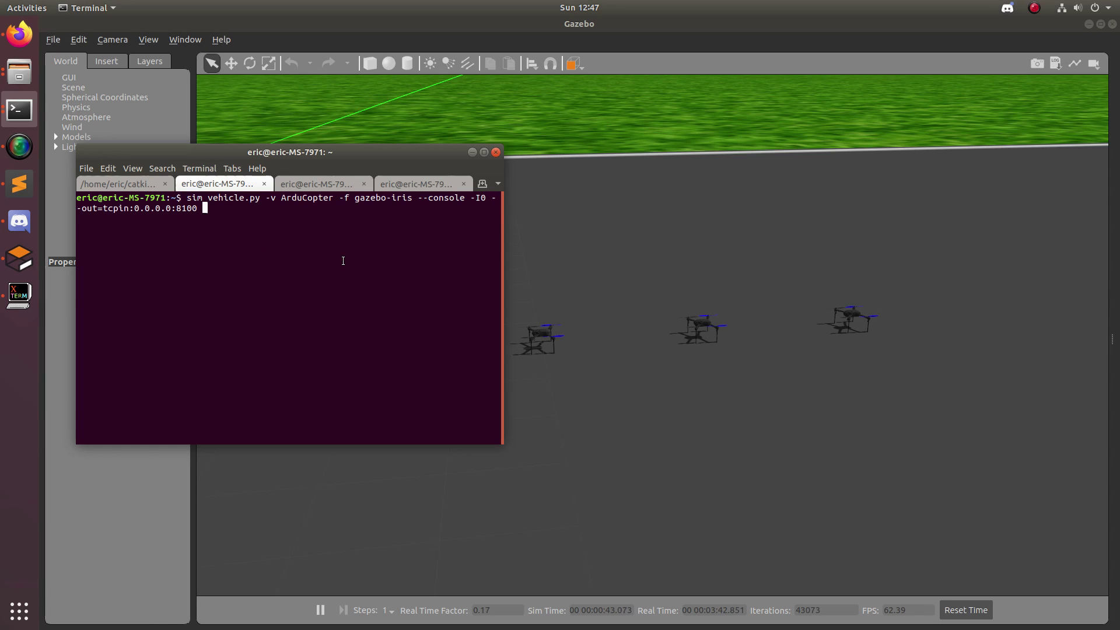
{"action": "key", "text": "Left"}
Highlight the ArduCopter, gazebo-iris, --console, -I0, 0.0.0.0 and 8100 parts of the command
{"action": "double_click", "coordinate": [307, 198]}
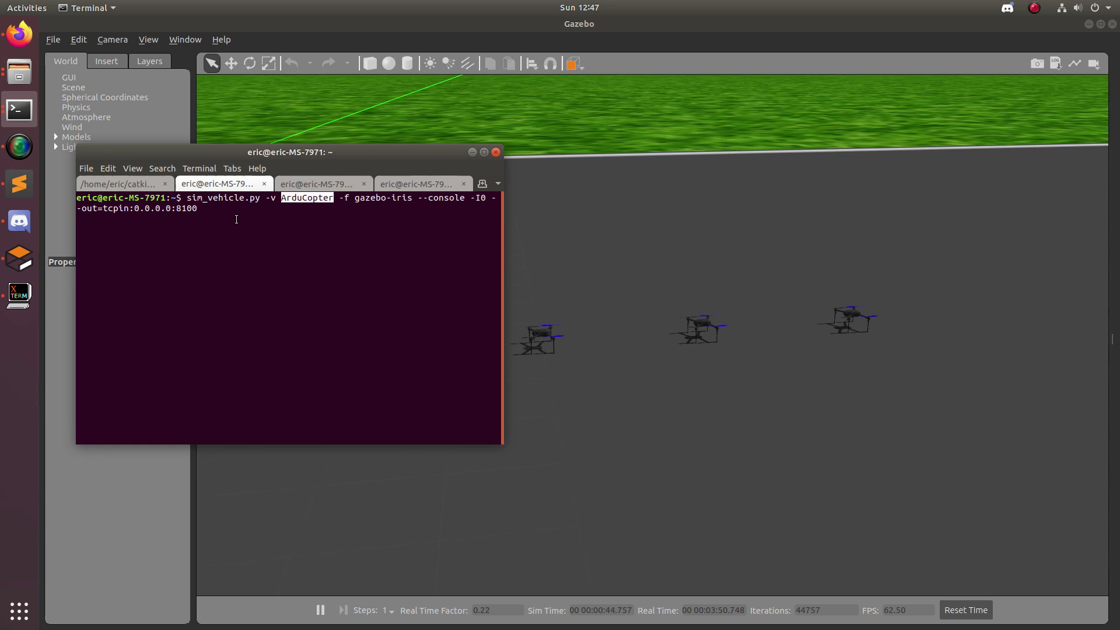
{"action": "double_click", "coordinate": [383, 197]}
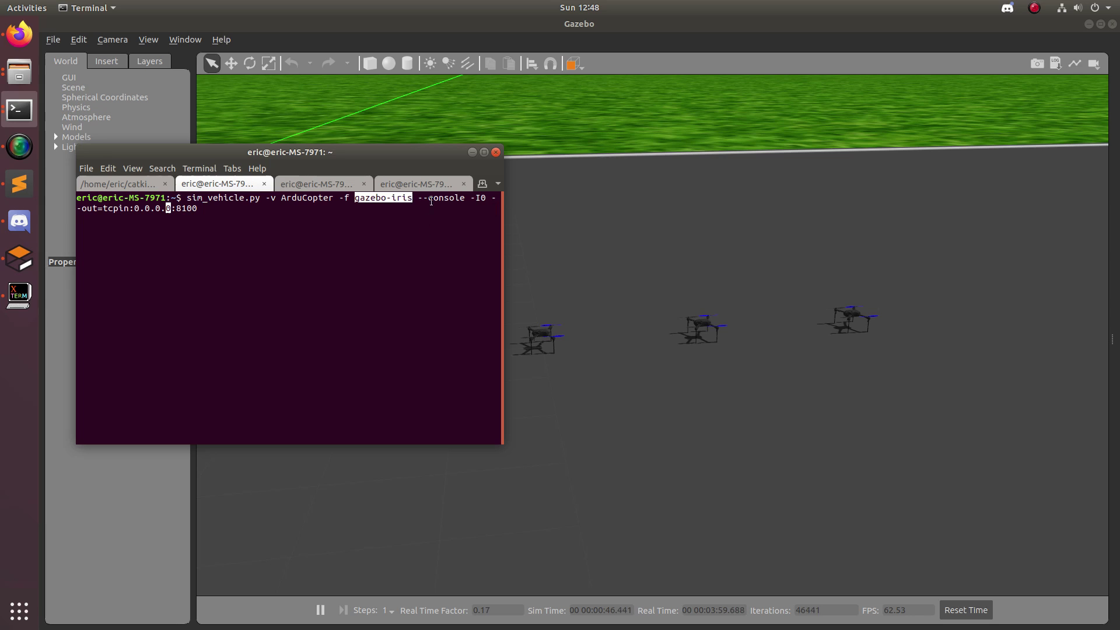
{"action": "left_click_drag", "start_coordinate": [418, 199], "coordinate": [467, 207]}
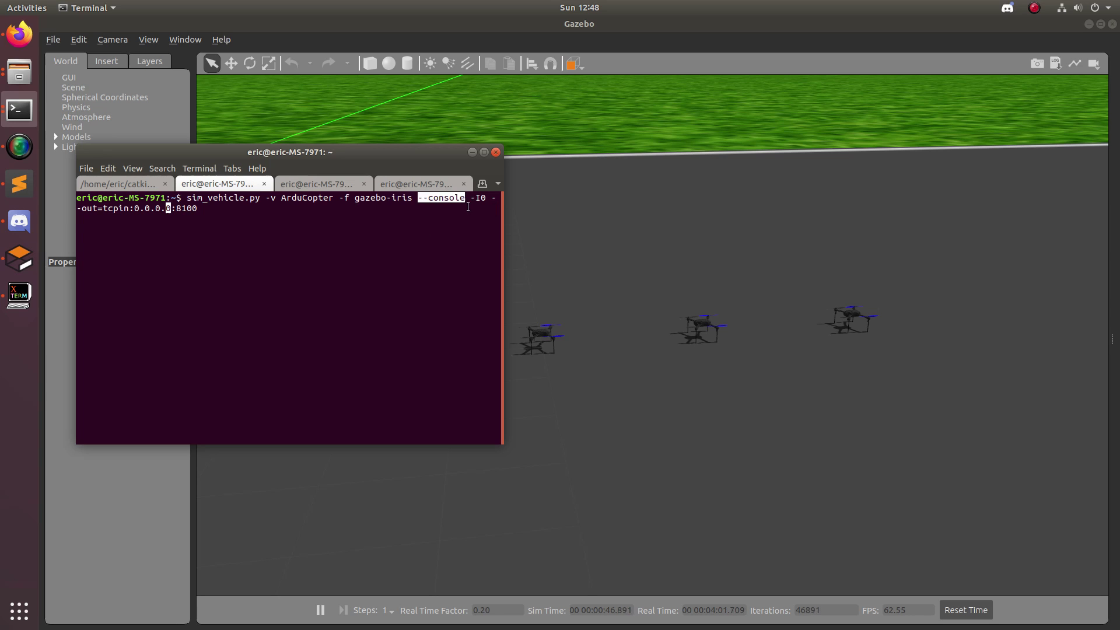
{"action": "double_click", "coordinate": [477, 198]}
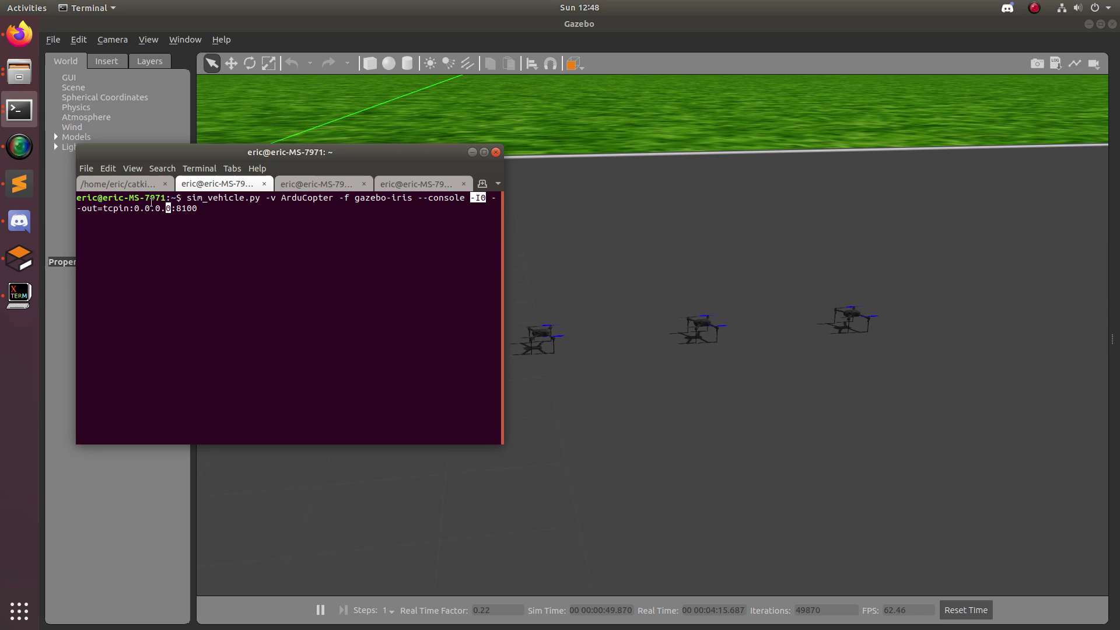
{"action": "left_click", "coordinate": [168, 211]}
{"action": "left_click_drag", "start_coordinate": [77, 209], "coordinate": [162, 208]}
{"action": "left_click", "coordinate": [413, 213]}
{"action": "double_click", "coordinate": [168, 208]}
{"action": "left_click", "coordinate": [176, 207]}
{"action": "double_click", "coordinate": [185, 208]}
{"action": "left_click", "coordinate": [208, 211]}
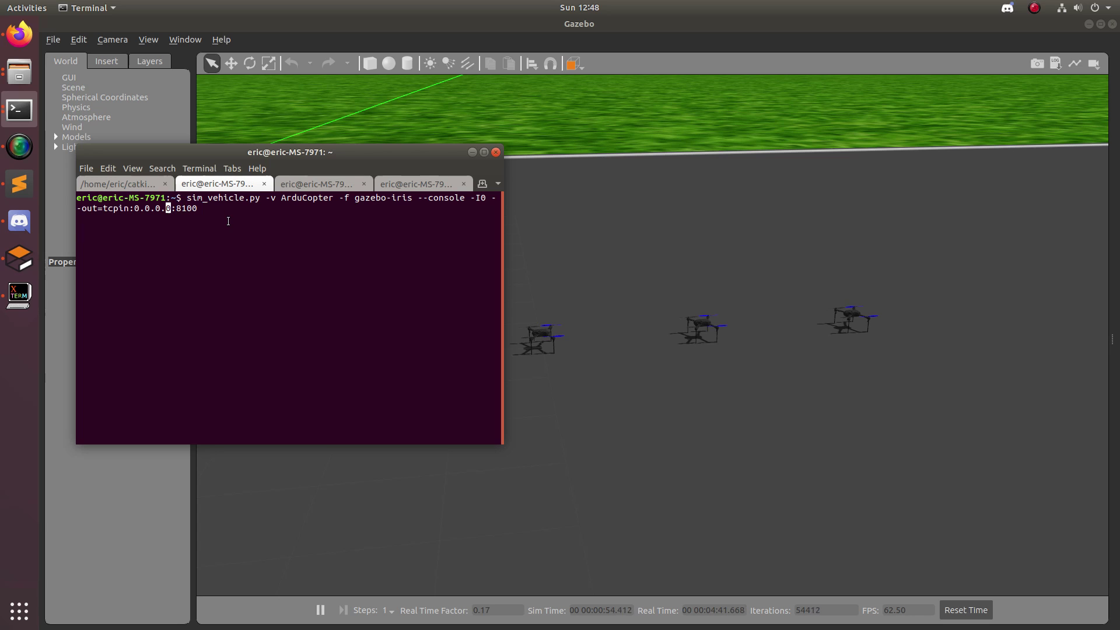
Run the first drone's SITL command, then move to the third terminal tab
{"action": "key", "text": "Return"}
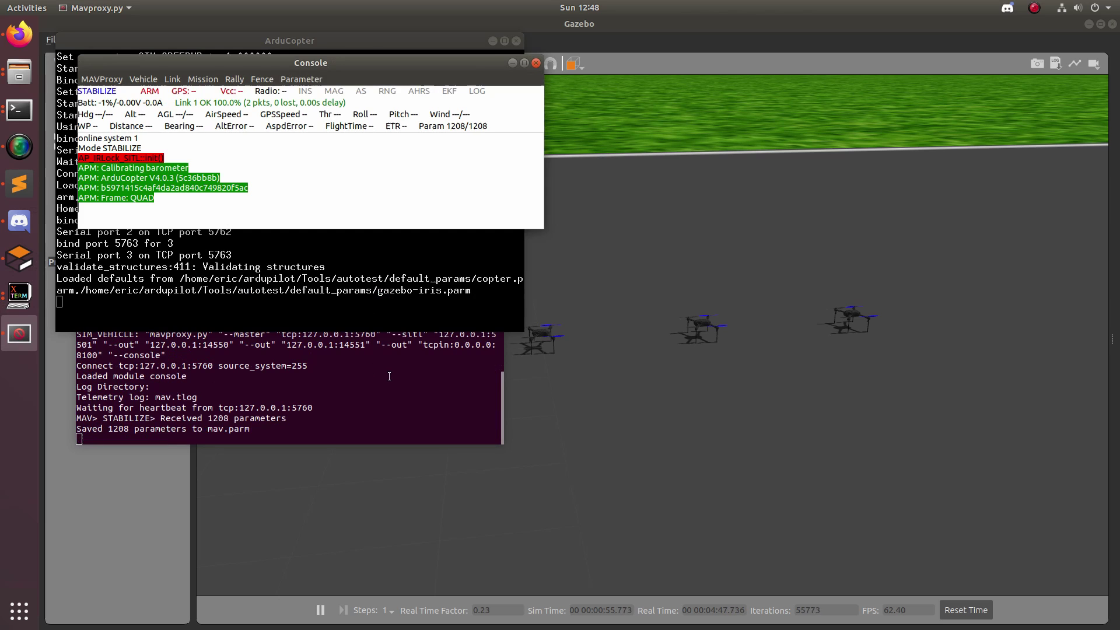
{"action": "left_click", "coordinate": [402, 391]}
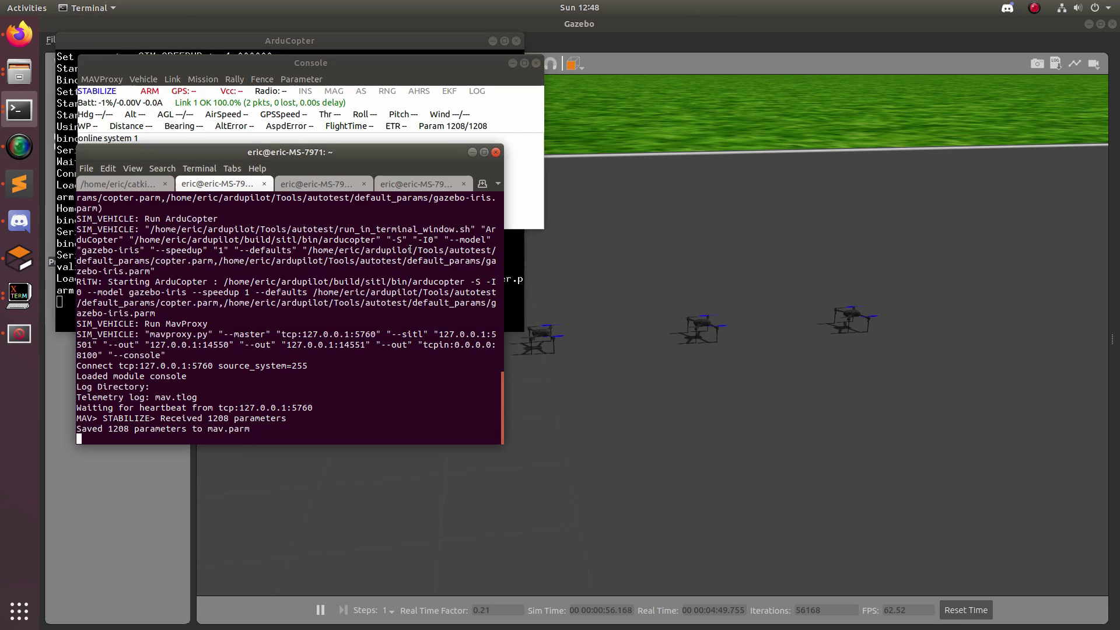
{"action": "left_click", "coordinate": [319, 184]}
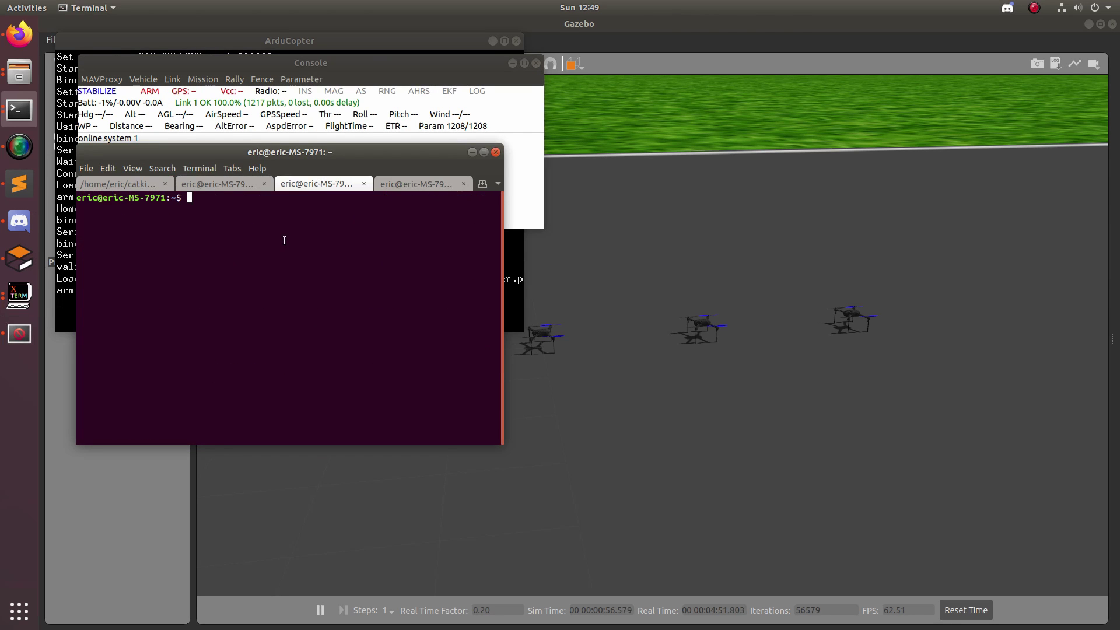
{"action": "type", "text": "rost"}
{"action": "key", "text": "BackSpace"}
{"action": "key", "text": "BackSpace"}
{"action": "key", "text": "BackSpace"}
{"action": "key", "text": "BackSpace"}
{"action": "key", "text": "super+1"}
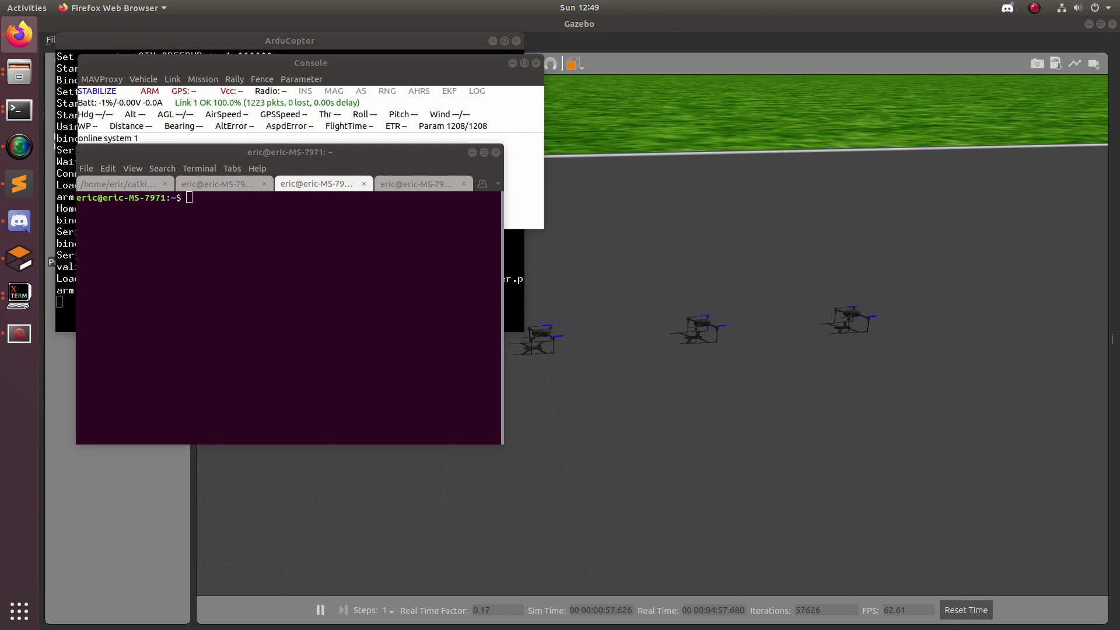
{"action": "left_click", "coordinate": [175, 277]}
Rerun the recalled sim_vehicle.py command with instance -I1 and port 8200
{"action": "key", "text": "Up"}
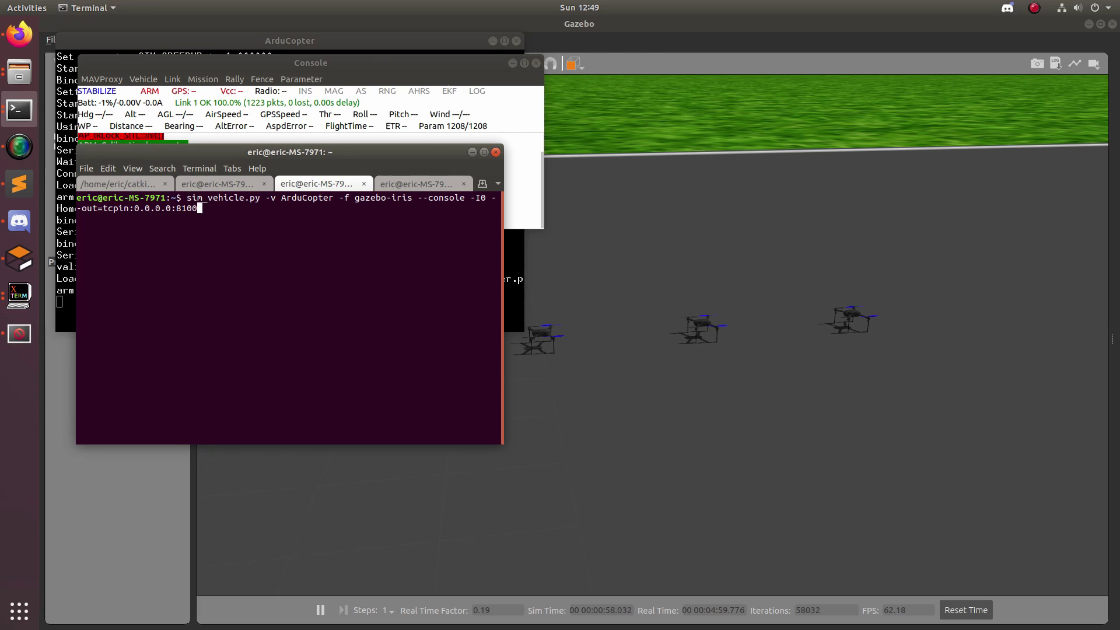
{"action": "key", "text": "Left"}
{"action": "key", "text": "Left"}
{"action": "key", "text": "Left"}
{"action": "key", "text": "Left"}
{"action": "key", "text": "Left"}
{"action": "key", "text": "Left"}
{"action": "key", "text": "Left"}
{"action": "key", "text": "Left"}
{"action": "key", "text": "Left"}
{"action": "key", "text": "Left"}
{"action": "key", "text": "Left"}
{"action": "key", "text": "Left"}
{"action": "key", "text": "Left"}
{"action": "key", "text": "Left"}
{"action": "key", "text": "Left"}
{"action": "key", "text": "Left"}
{"action": "key", "text": "Left"}
{"action": "key", "text": "Left"}
{"action": "key", "text": "Left"}
{"action": "key", "text": "Left"}
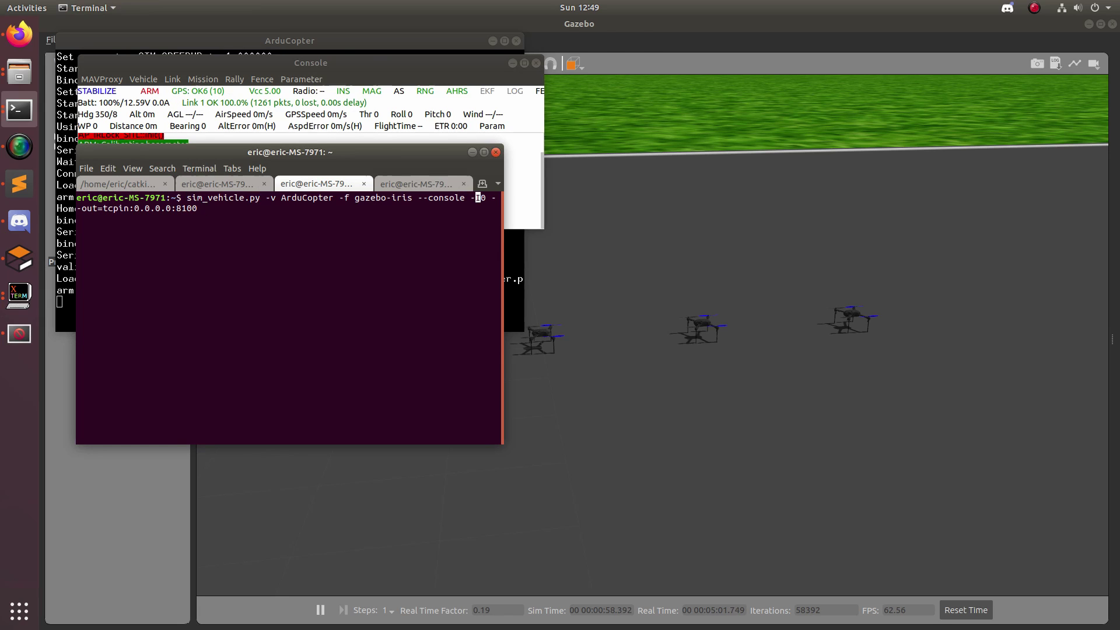
{"action": "key", "text": "BackSpace"}
{"action": "type", "text": "1"}
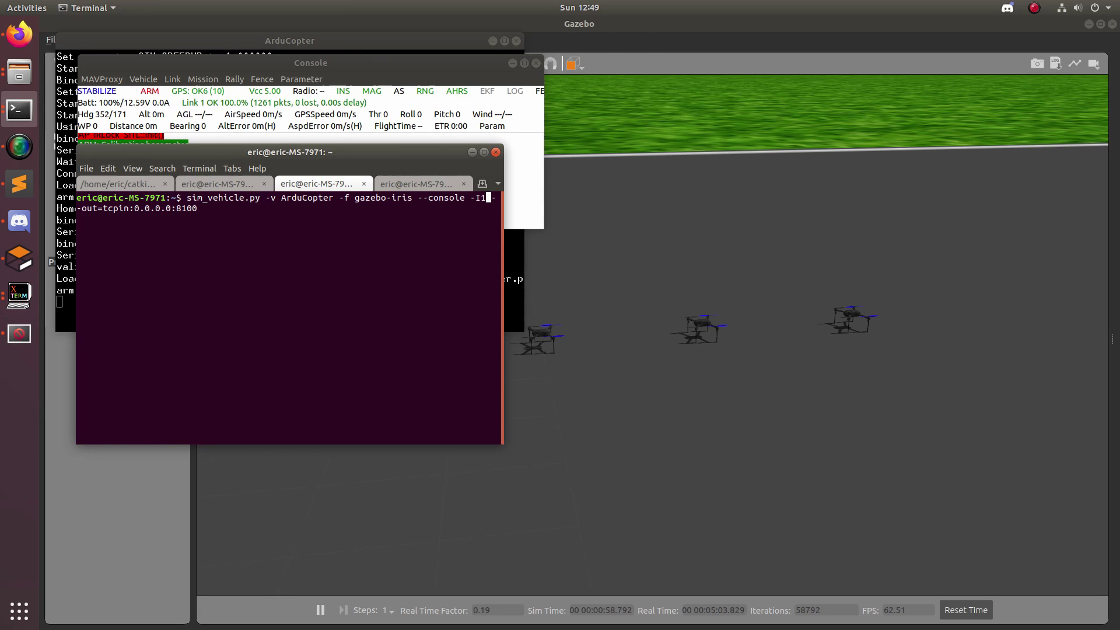
{"action": "key", "text": "Right"}
{"action": "key", "text": "Right"}
{"action": "key", "text": "Right"}
{"action": "key", "text": "Right"}
{"action": "key", "text": "Right"}
{"action": "key", "text": "Right"}
{"action": "key", "text": "Right"}
{"action": "key", "text": "Right"}
{"action": "key", "text": "Right"}
{"action": "key", "text": "Right"}
{"action": "key", "text": "Right"}
{"action": "key", "text": "Right"}
{"action": "key", "text": "Right"}
{"action": "key", "text": "Right"}
{"action": "key", "text": "Right"}
{"action": "key", "text": "Right"}
{"action": "key", "text": "Right"}
{"action": "key", "text": "Right"}
{"action": "key", "text": "Right"}
{"action": "key", "text": "Right"}
{"action": "key", "text": "Right"}
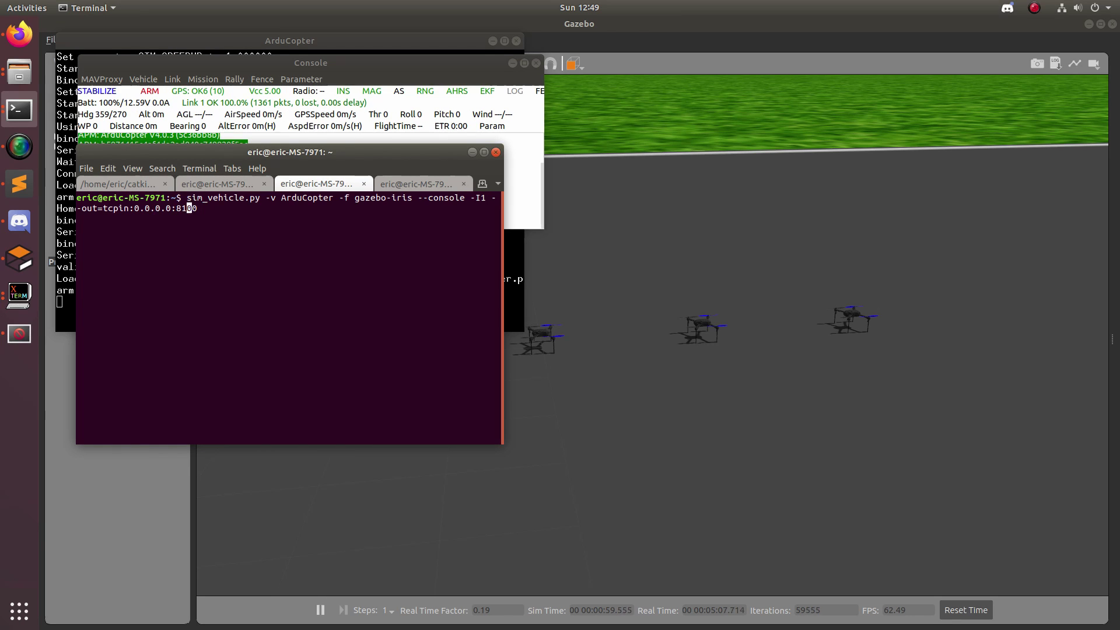
{"action": "key", "text": "BackSpace"}
{"action": "type", "text": "2"}
{"action": "key", "text": "Return"}
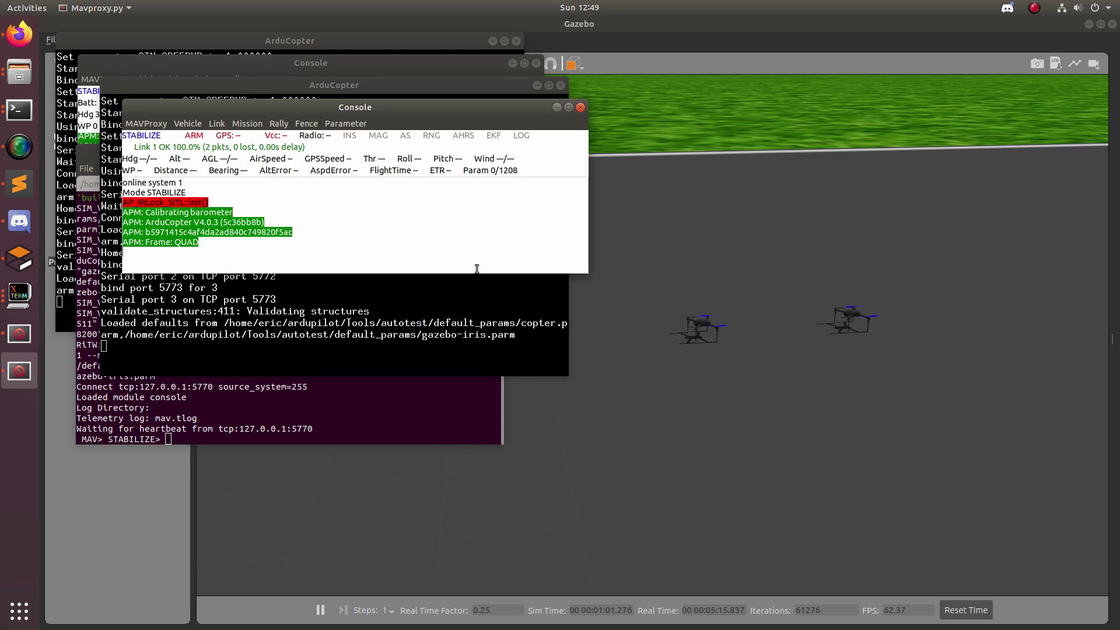
In a fourth tab, rerun sim_vehicle.py with port 8300 and instance -I2
{"action": "left_click", "coordinate": [313, 394]}
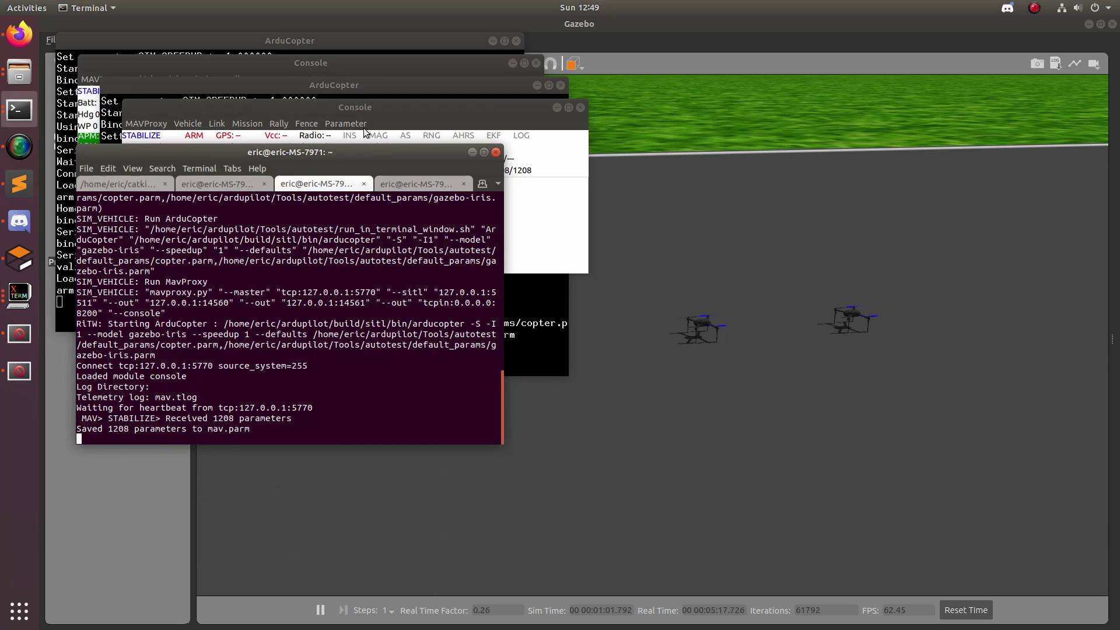
{"action": "key", "text": "ctrl+shift+t"}
{"action": "key", "text": "Up"}
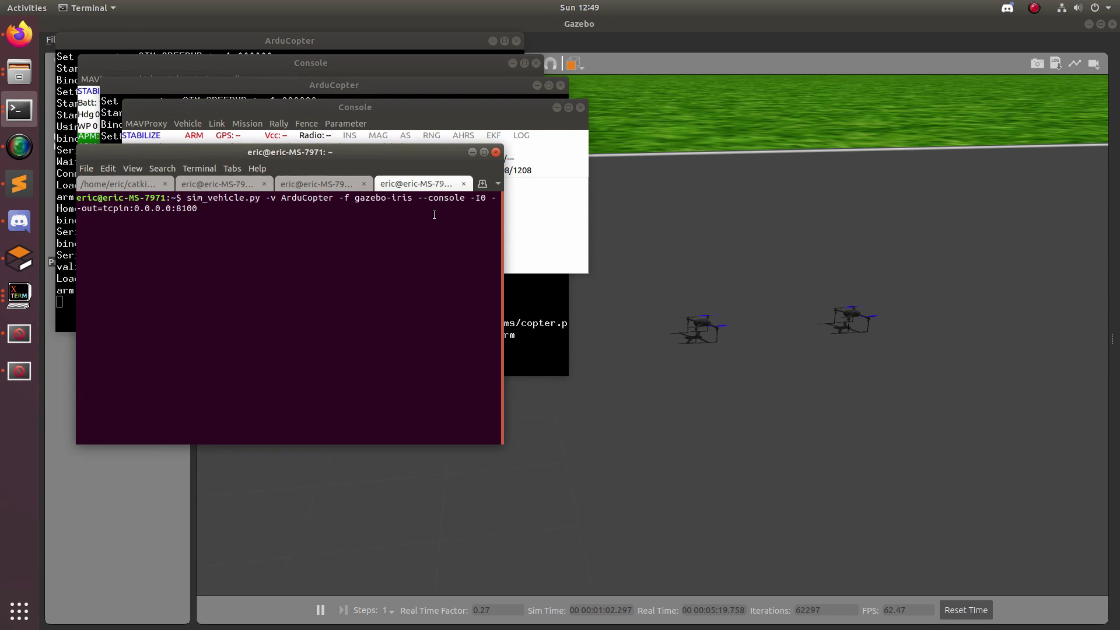
{"action": "key", "text": "Left"}
{"action": "key", "text": "Left"}
{"action": "key", "text": "BackSpace"}
{"action": "type", "text": "3"}
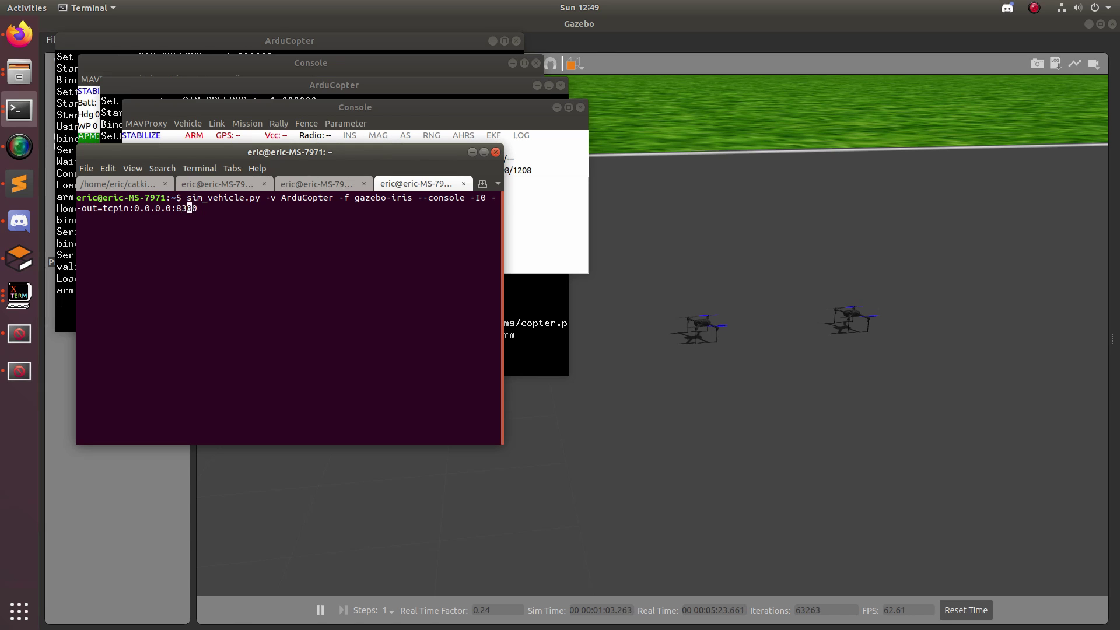
{"action": "key", "text": "Left"}
{"action": "key", "text": "Left"}
{"action": "key", "text": "Left"}
{"action": "key", "text": "Left"}
{"action": "key", "text": "Left"}
{"action": "key", "text": "Left"}
{"action": "key", "text": "Left"}
{"action": "key", "text": "Left"}
{"action": "key", "text": "Left"}
{"action": "key", "text": "Left"}
{"action": "key", "text": "Left"}
{"action": "key", "text": "Left"}
{"action": "key", "text": "Left"}
{"action": "key", "text": "Left"}
{"action": "key", "text": "Left"}
{"action": "key", "text": "Left"}
{"action": "key", "text": "Left"}
{"action": "key", "text": "Left"}
{"action": "key", "text": "Left"}
{"action": "key", "text": "Left"}
{"action": "key", "text": "Left"}
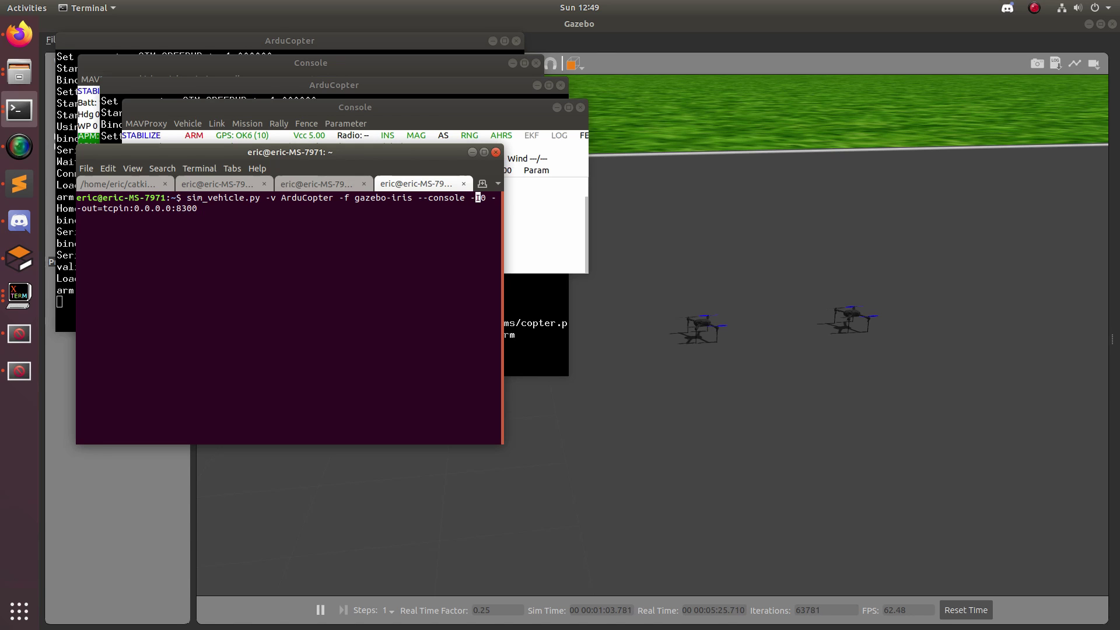
{"action": "key", "text": "Right"}
{"action": "key", "text": "Right"}
{"action": "key", "text": "Right"}
{"action": "key", "text": "BackSpace"}
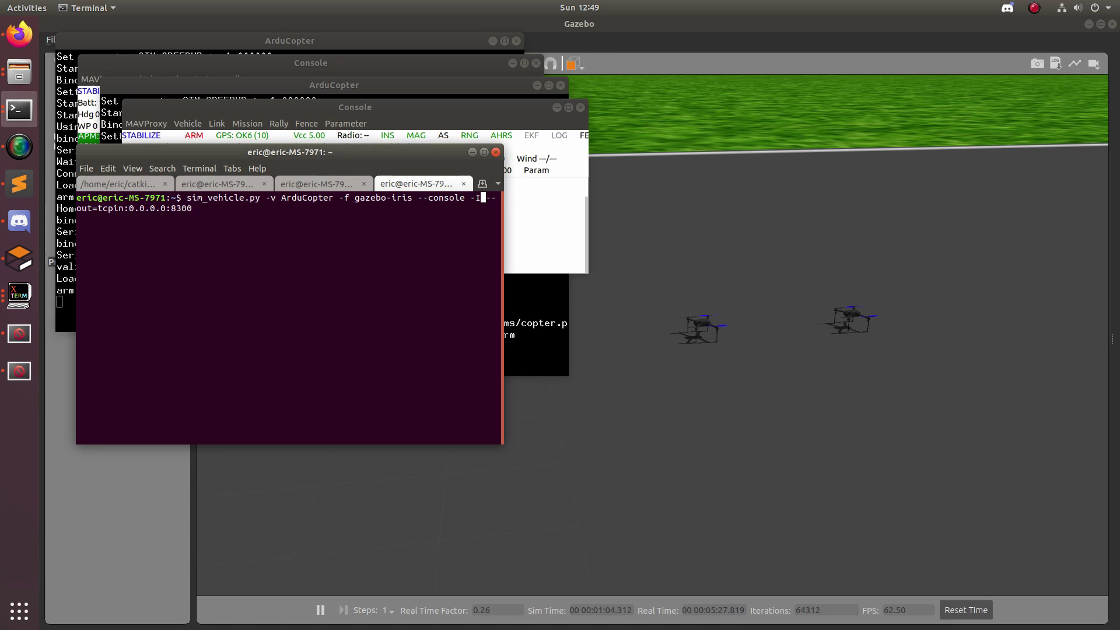
{"action": "type", "text": "2"}
{"action": "key", "text": "Return"}
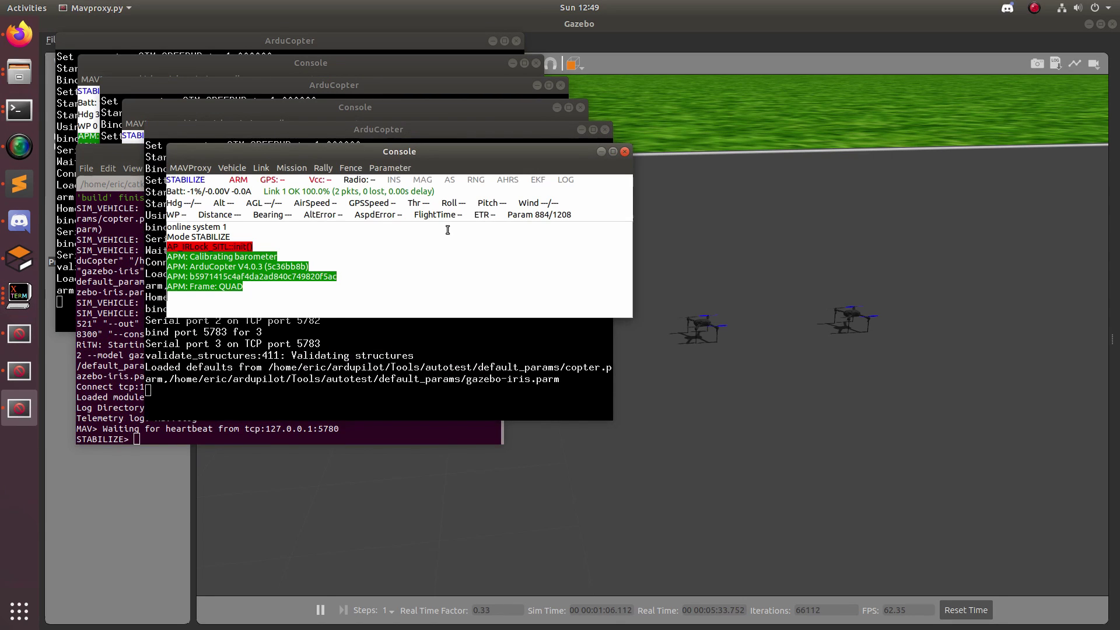
{"action": "left_click", "coordinate": [600, 152]}
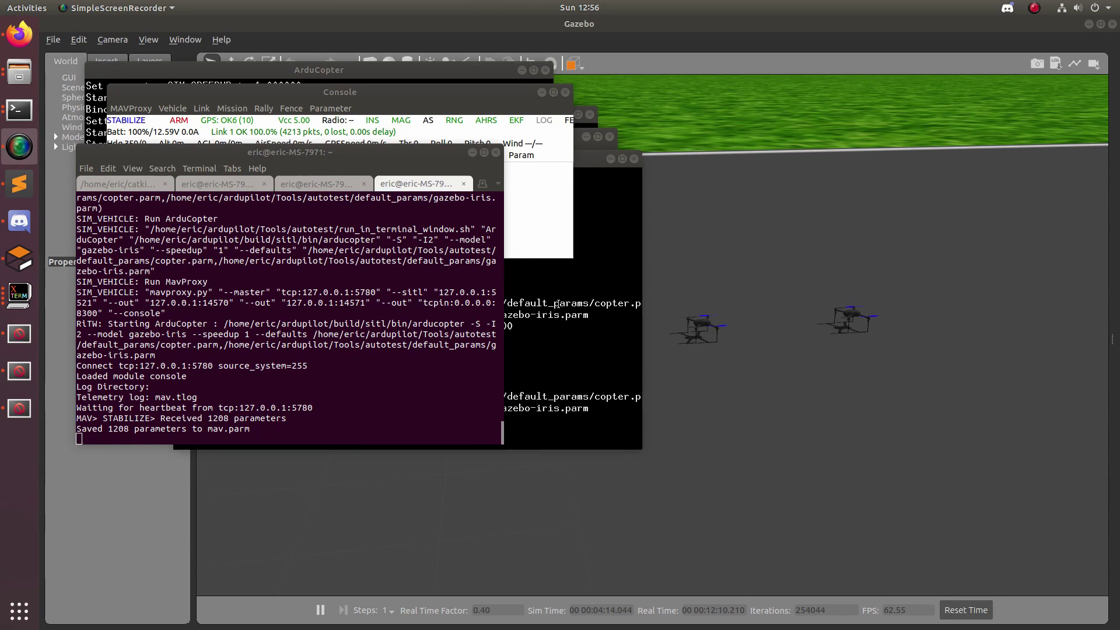
Check the 'EKF2 origin set' messages in the third drone's console, then return to the -I0 tab
{"action": "left_click", "coordinate": [542, 209]}
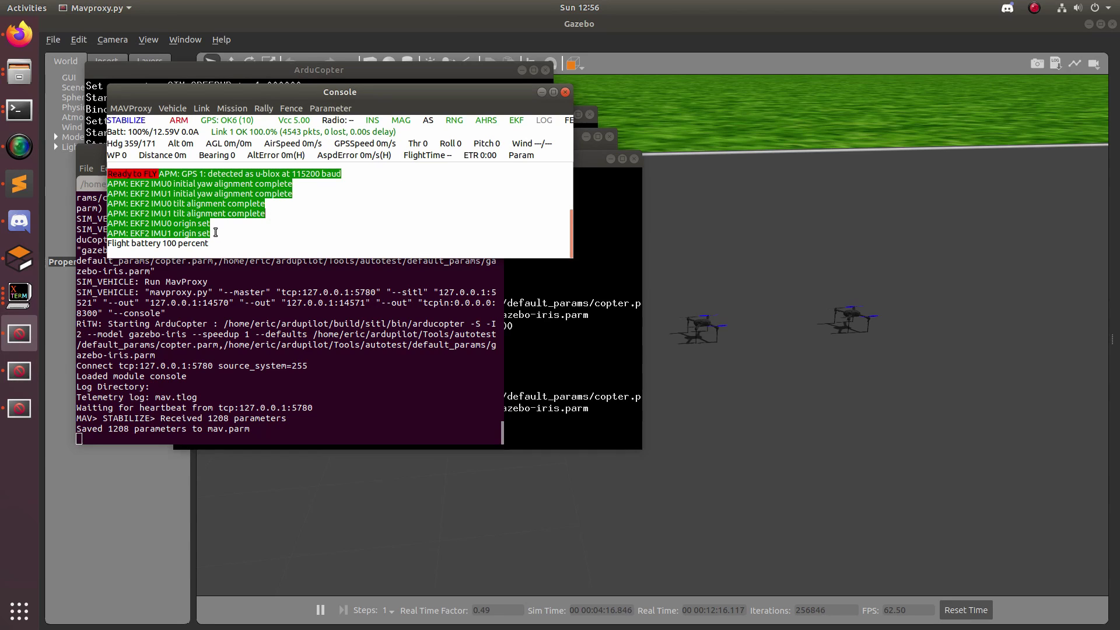
{"action": "left_click_drag", "start_coordinate": [215, 232], "coordinate": [108, 224]}
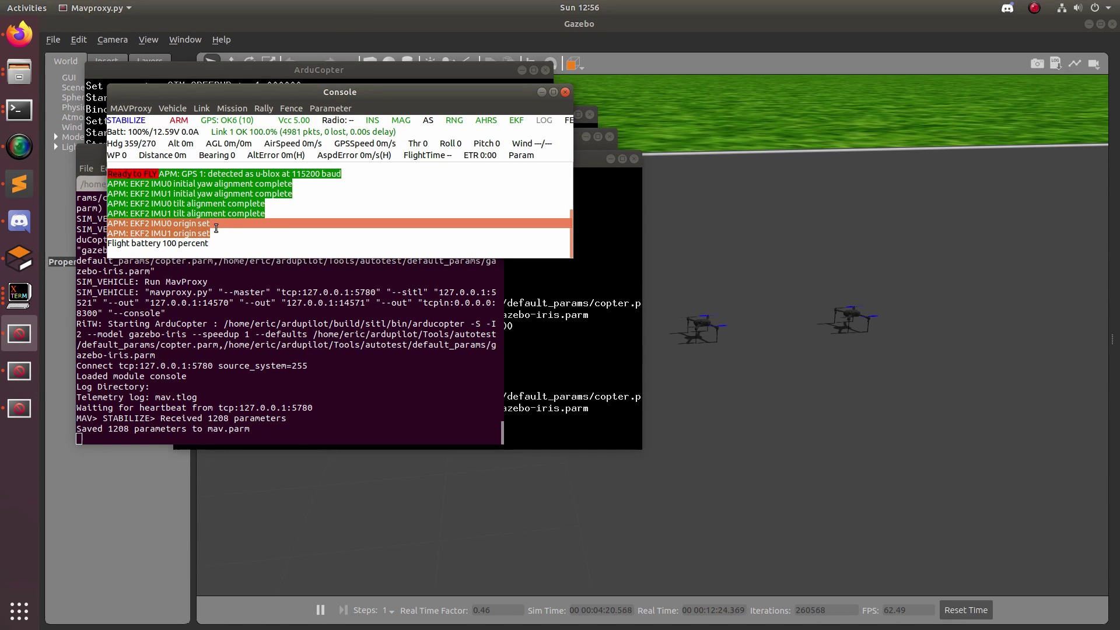
{"action": "left_click", "coordinate": [298, 438]}
{"action": "left_click", "coordinate": [223, 114]}
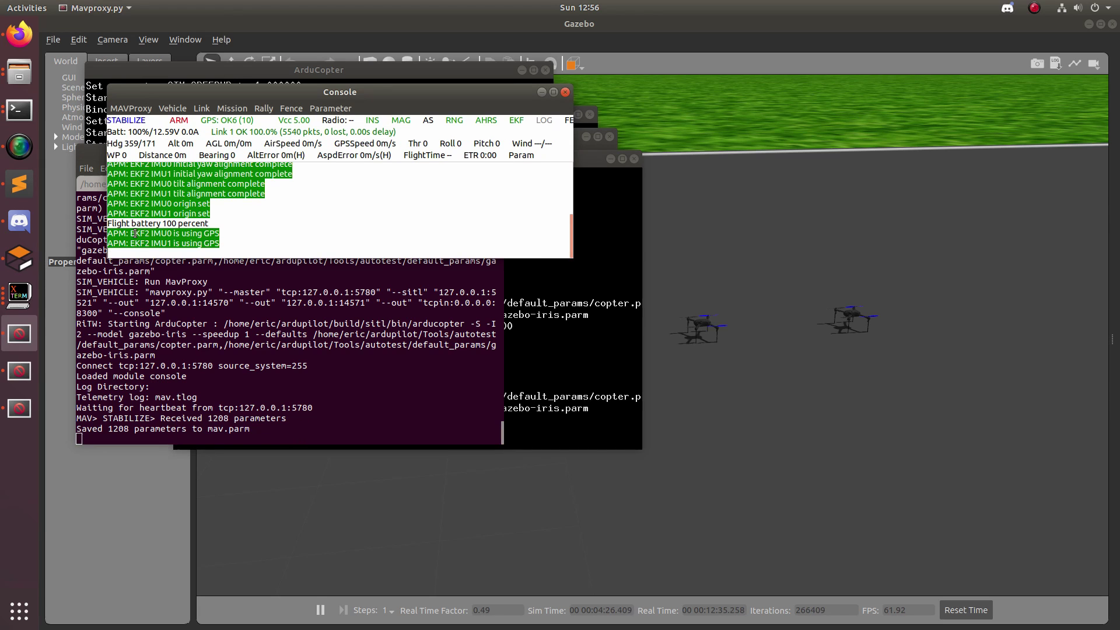
{"action": "left_click", "coordinate": [308, 353]}
Switch the -I0 drone to GUIDED mode, arm throttle, and take off to 10
{"action": "key", "text": "alt+2"}
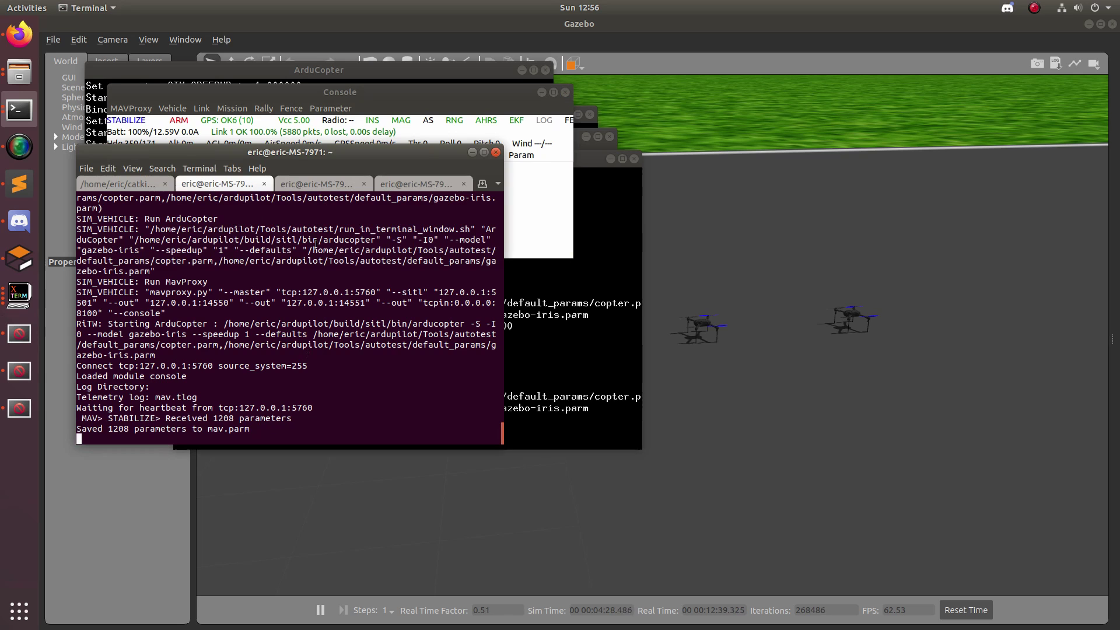
{"action": "key", "text": "Return"}
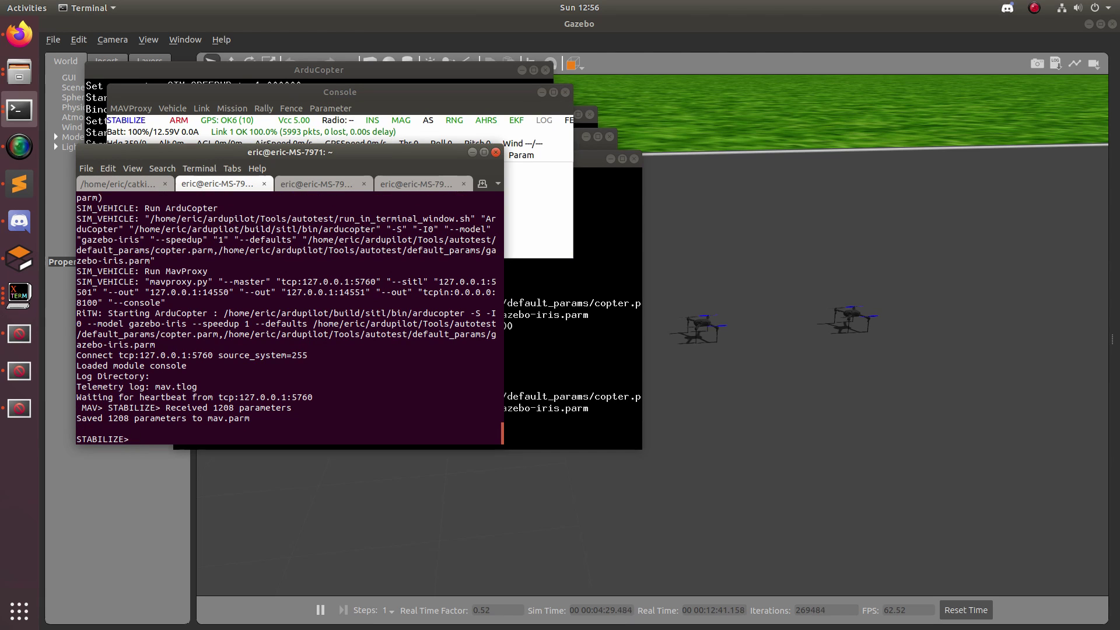
{"action": "type", "text": "mode GUIDED"}
{"action": "key", "text": "Return"}
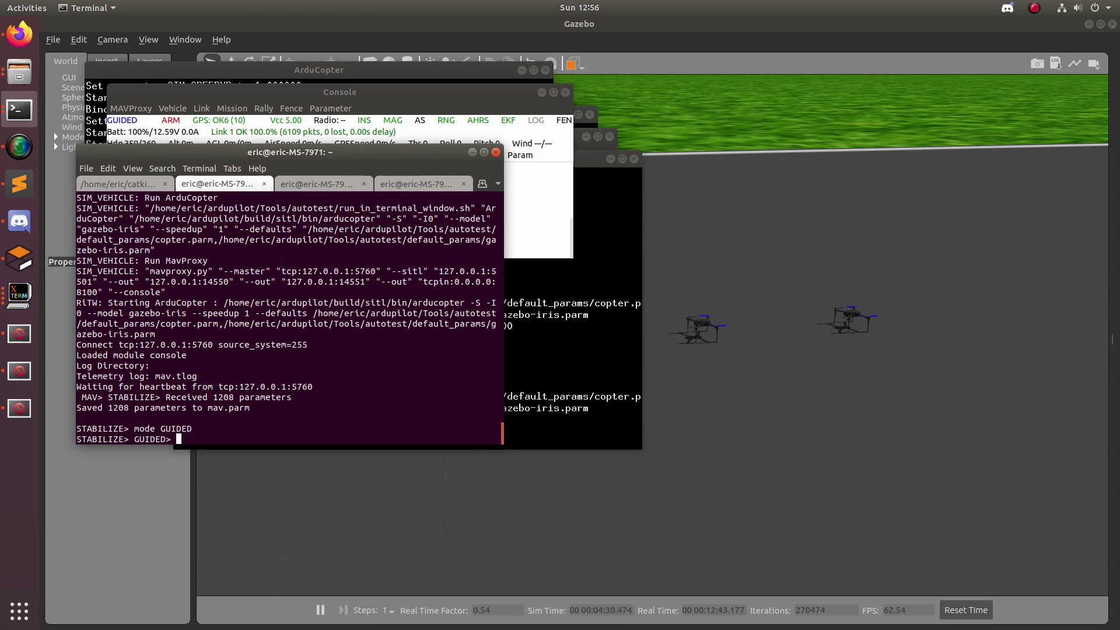
{"action": "type", "text": "arm throttle"}
{"action": "key", "text": "Return"}
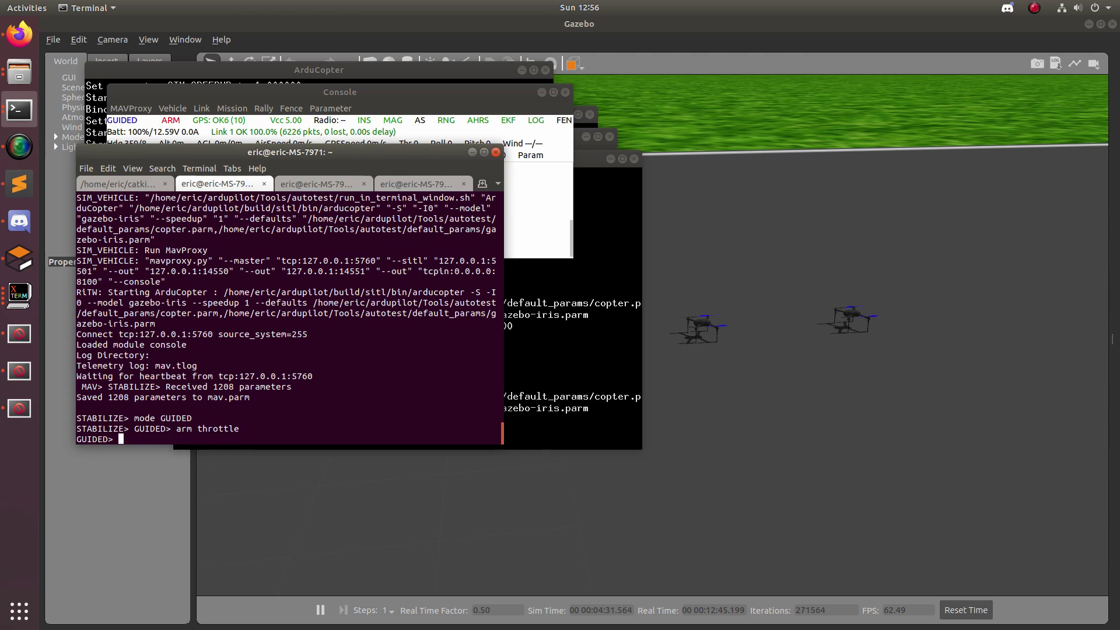
{"action": "type", "text": "takeoff 10"}
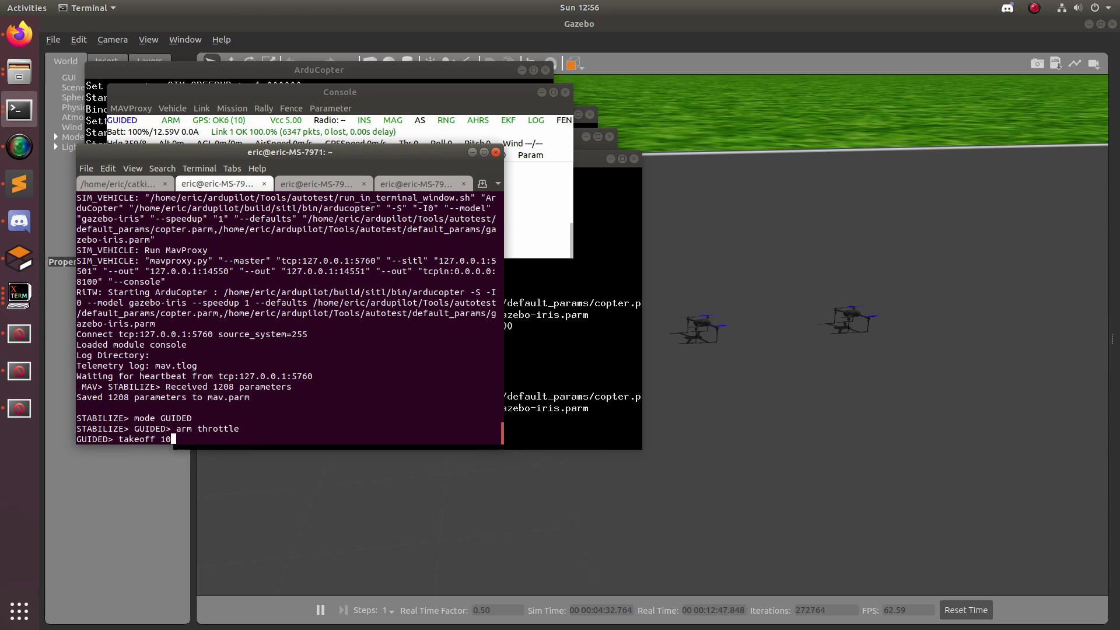
{"action": "key", "text": "Return"}
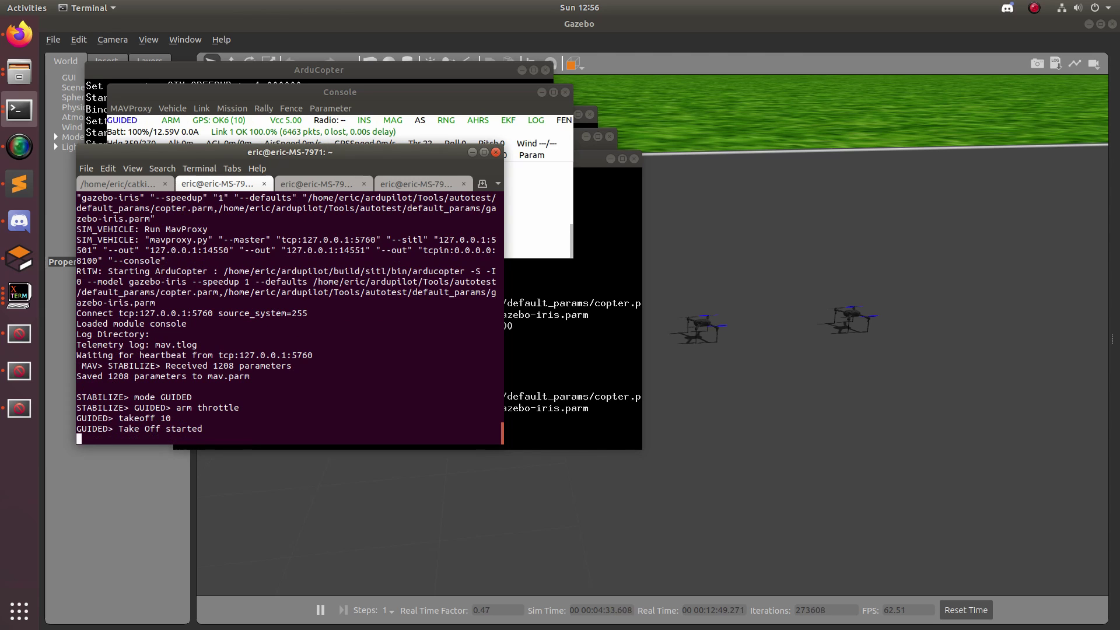
{"action": "left_click", "coordinate": [740, 544]}
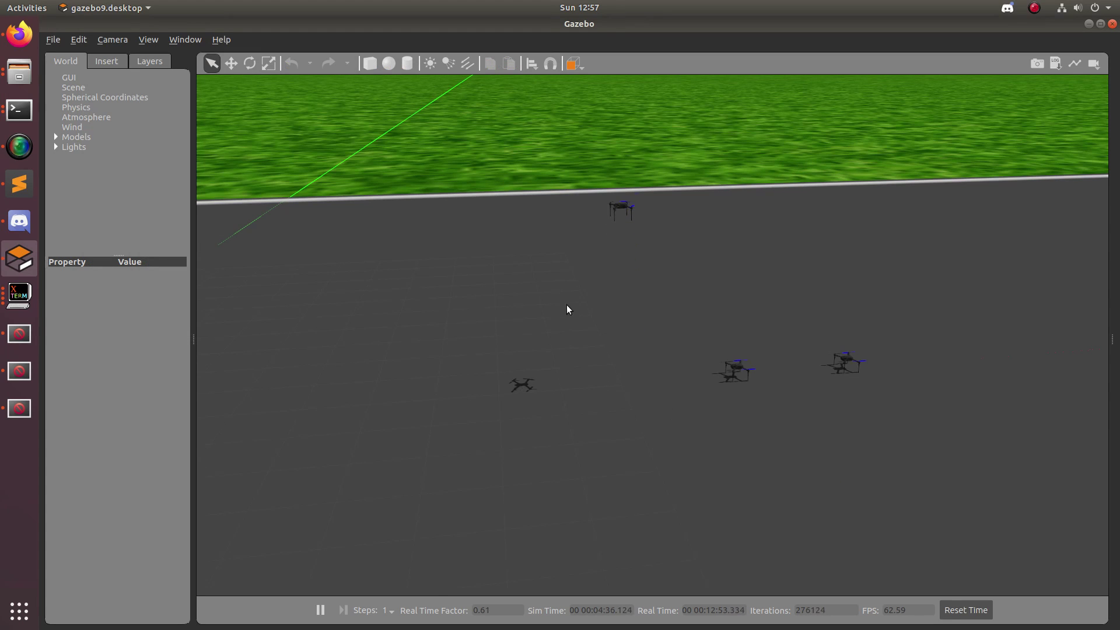
{"action": "key", "text": "alt+Tab"}
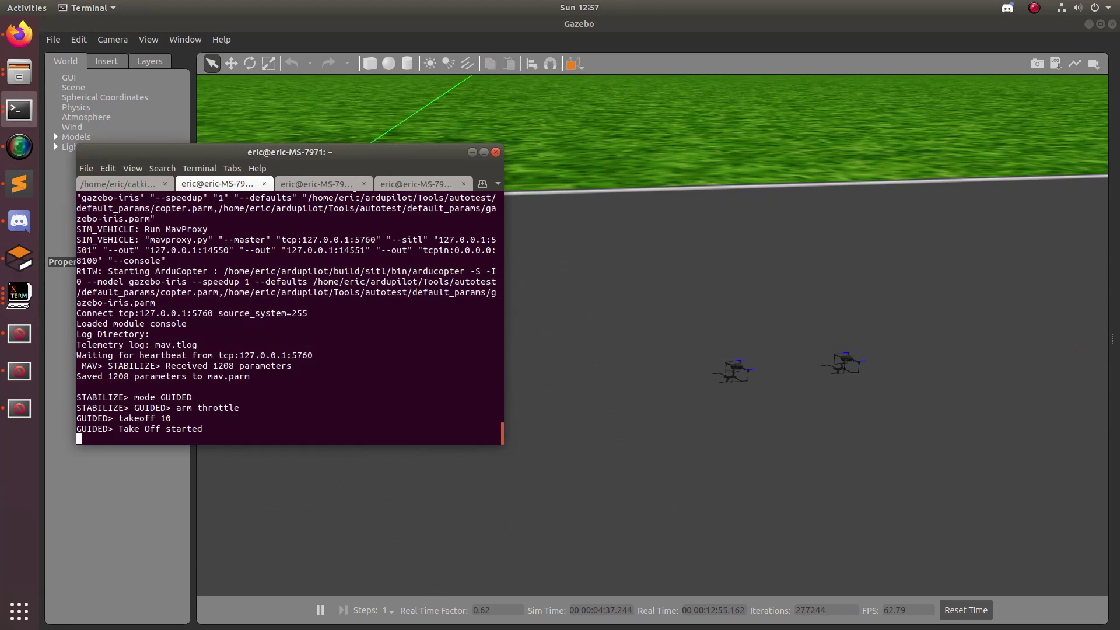
Give the -I1 drone the same mode GUIDED, arm throttle and takeoff 10 commands
{"action": "left_click", "coordinate": [333, 186]}
{"action": "key", "text": "Return"}
{"action": "type", "text": "mod"}
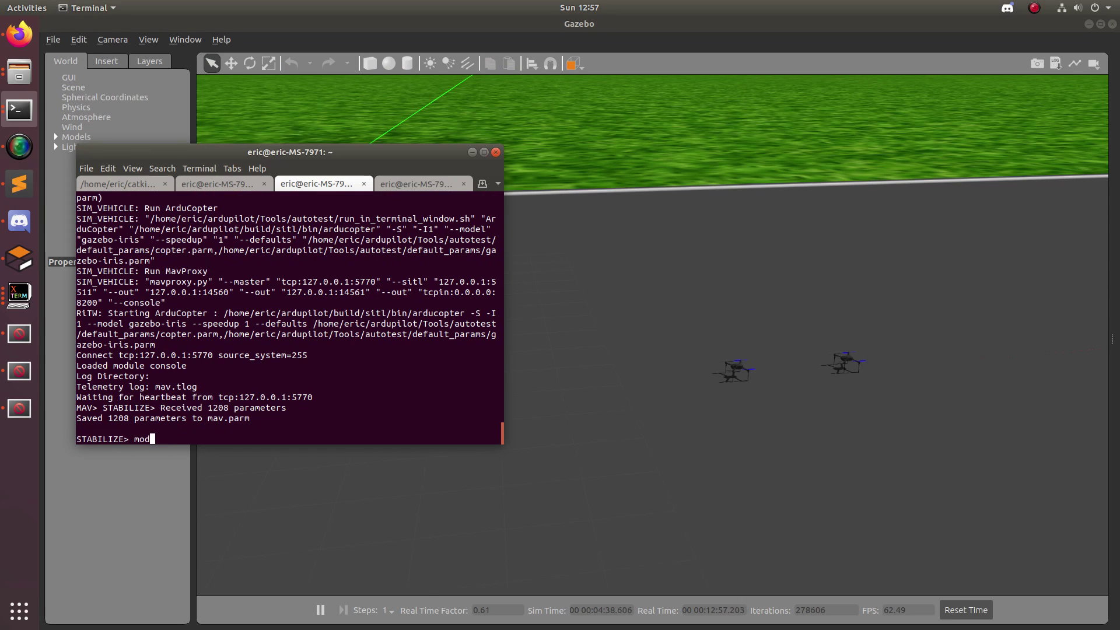
{"action": "type", "text": "e GUIDED"}
{"action": "key", "text": "Return"}
{"action": "type", "text": "arm t"}
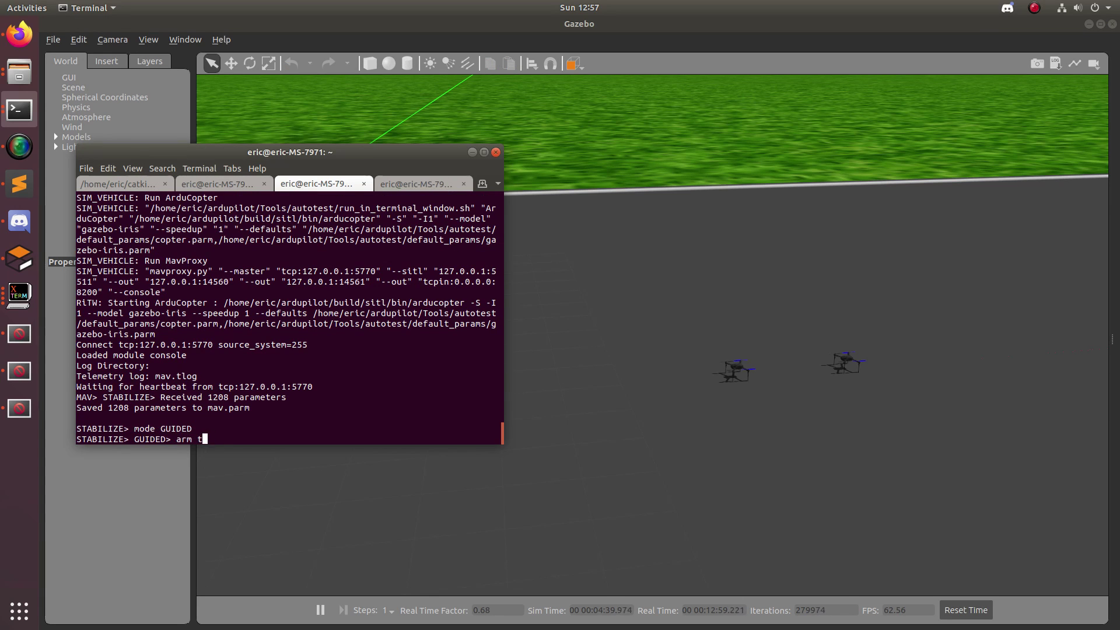
{"action": "type", "text": "hrottle"}
{"action": "key", "text": "Return"}
{"action": "type", "text": "takeo"}
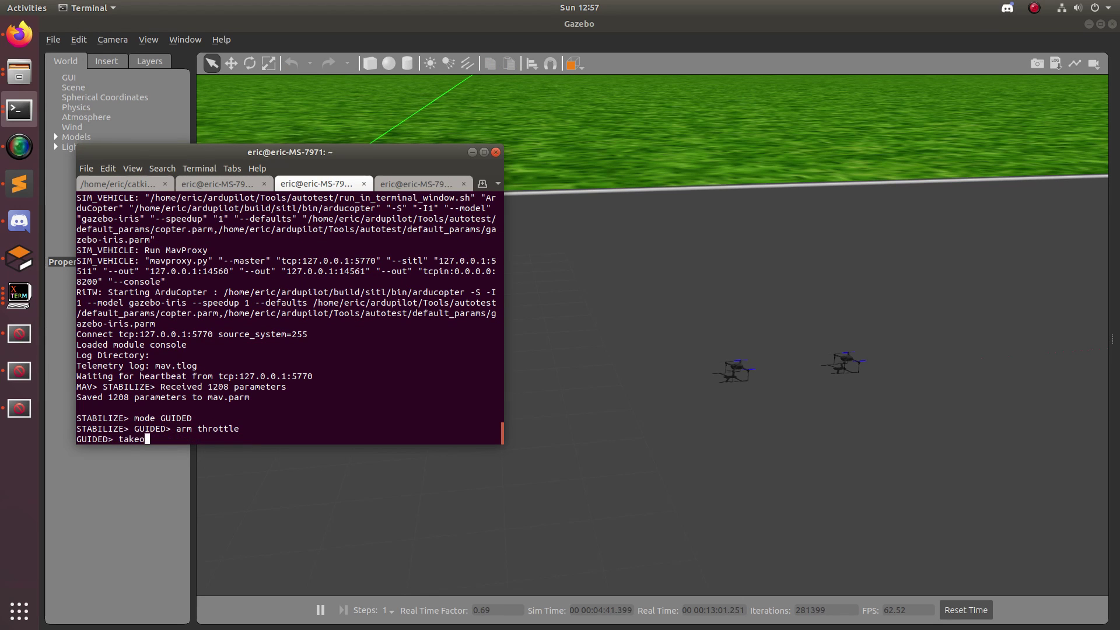
{"action": "type", "text": "ff 10"}
{"action": "key", "text": "Return"}
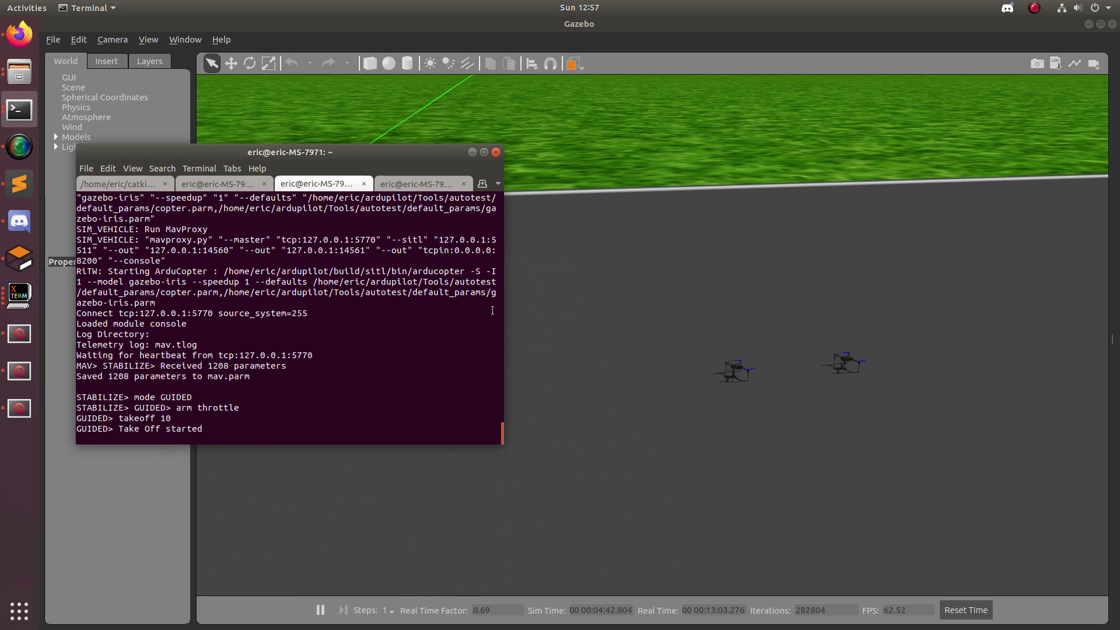
{"action": "scroll", "coordinate": [759, 371], "scroll_direction": "up", "scroll_amount": 3}
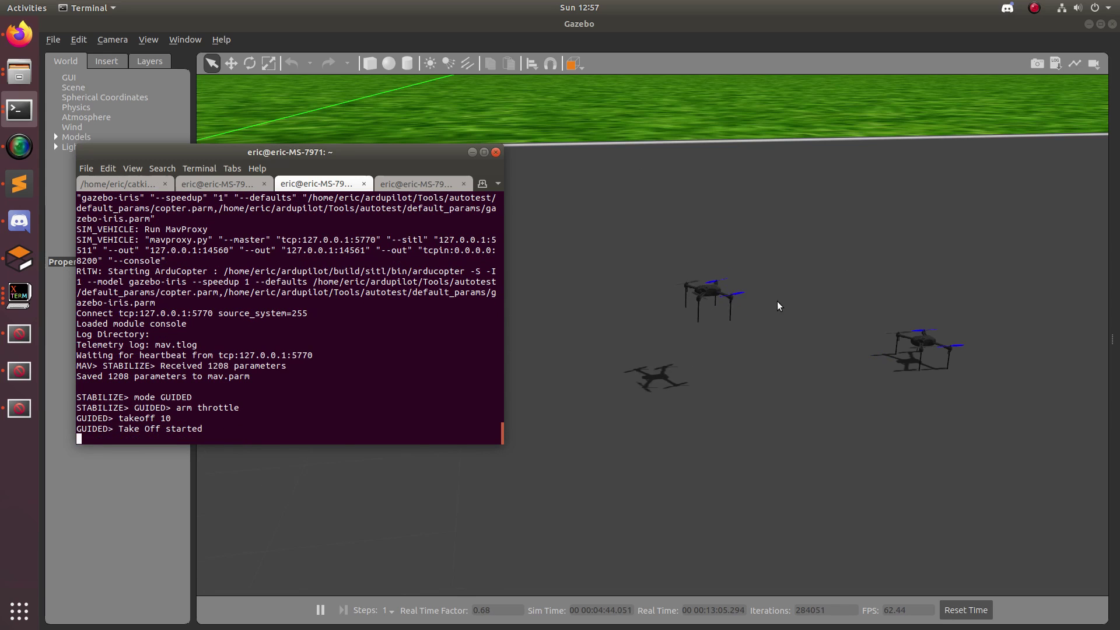